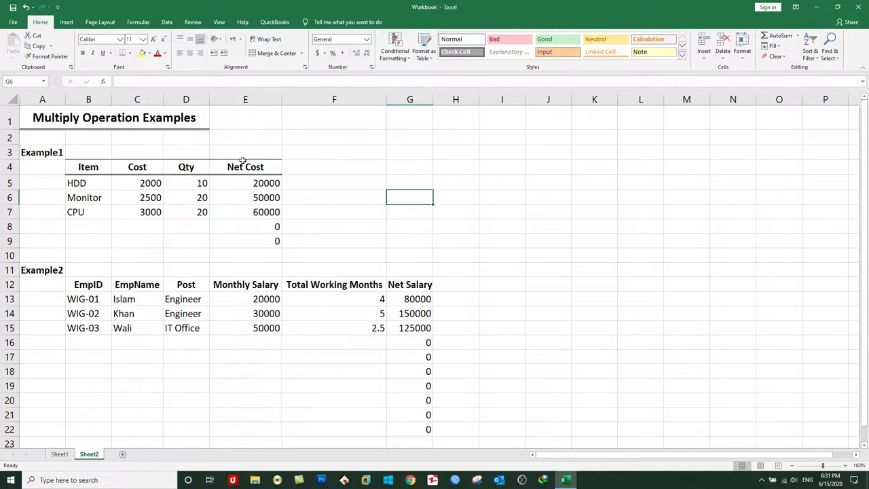
Copy the A1 title into I1 and change it to 'Divide Operation Examples'
left_click(164, 117)
right_click(164, 117)
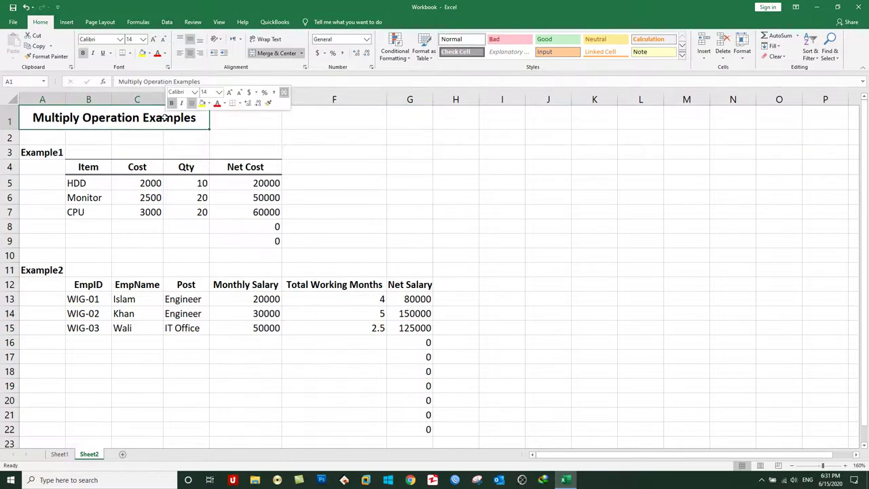
left_click(178, 133)
left_click(504, 118)
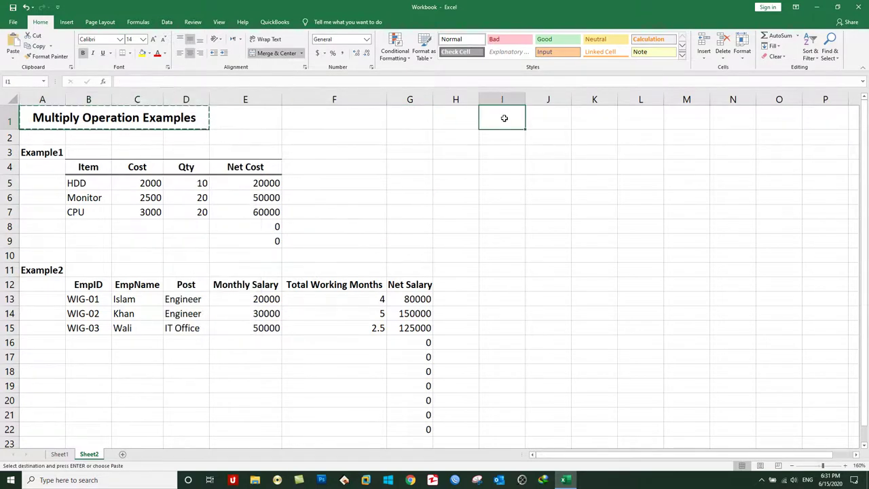
left_click(14, 46)
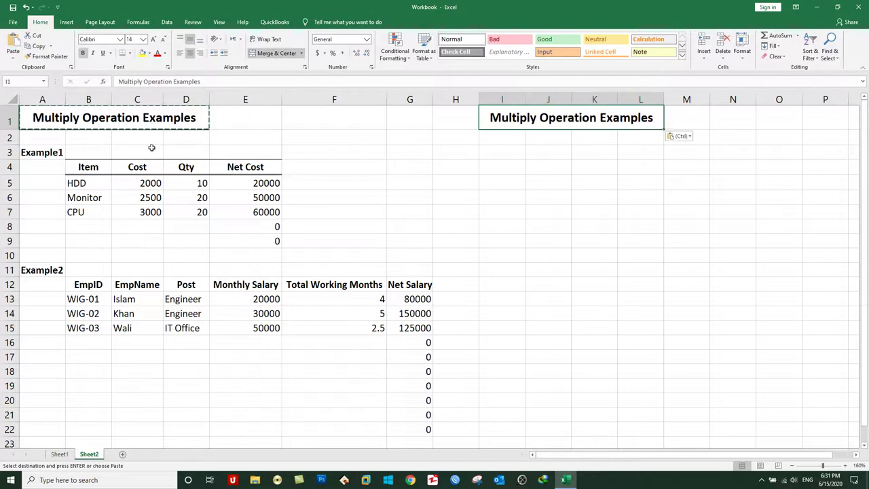
double_click(515, 118)
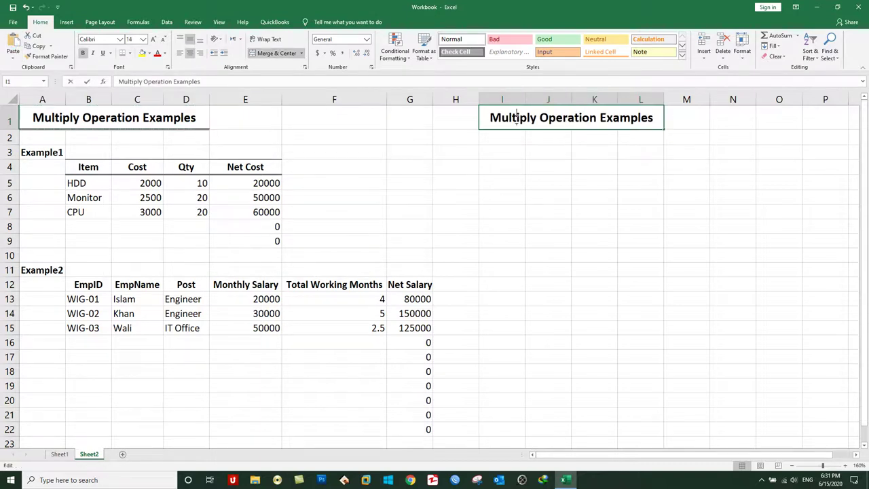
double_click(516, 118)
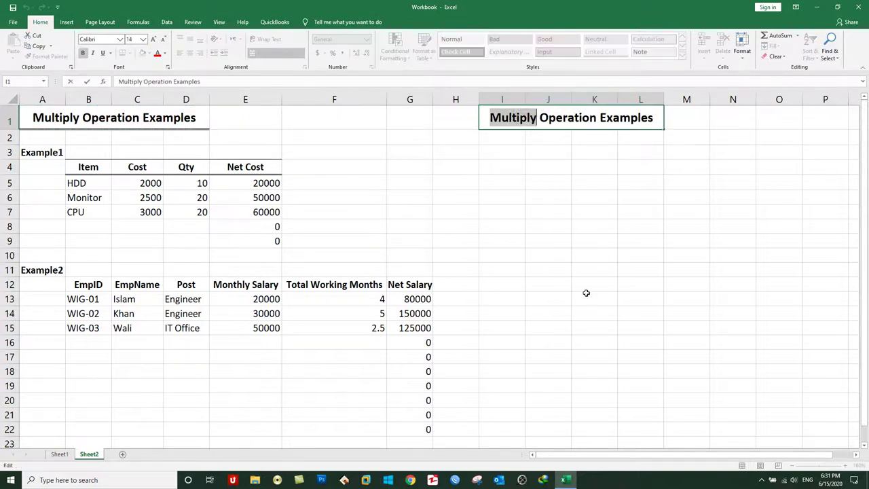
type("Divid")
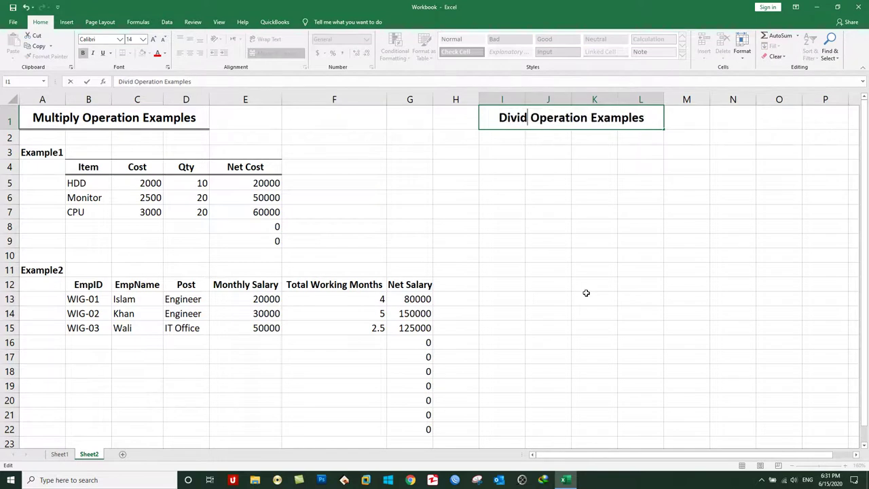
type("e")
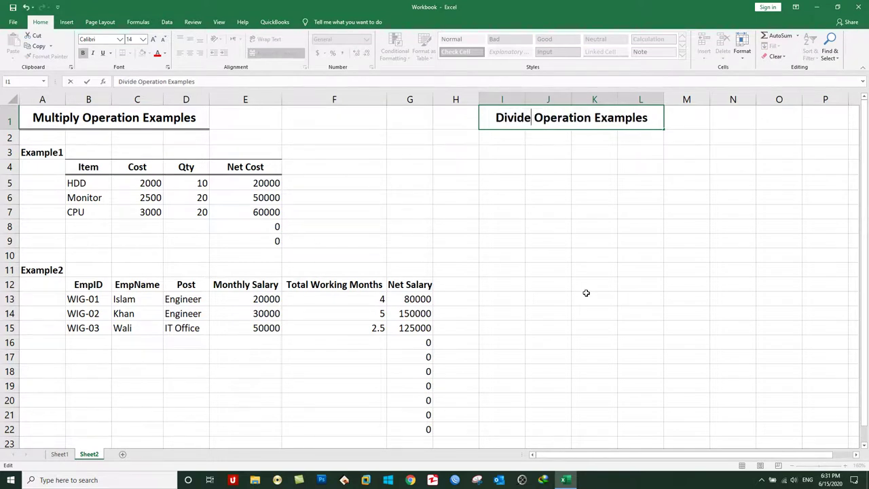
key("Return")
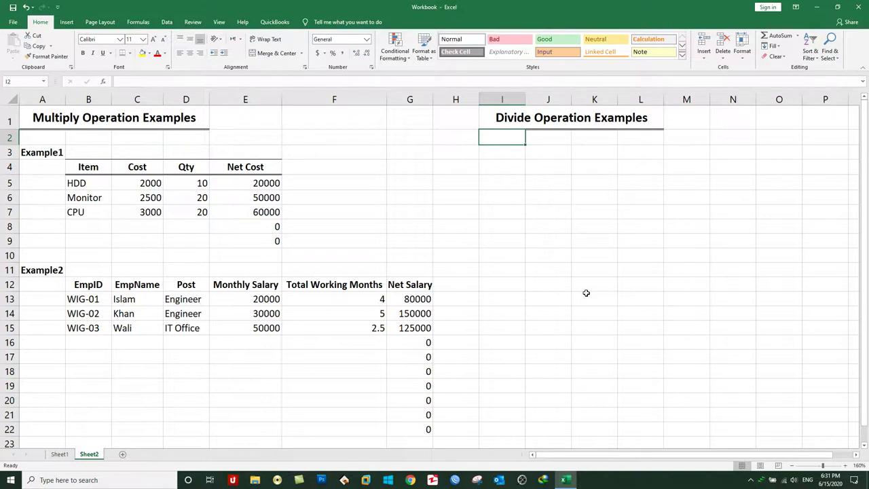
Enter the label 'Example1' in I2
type("Example")
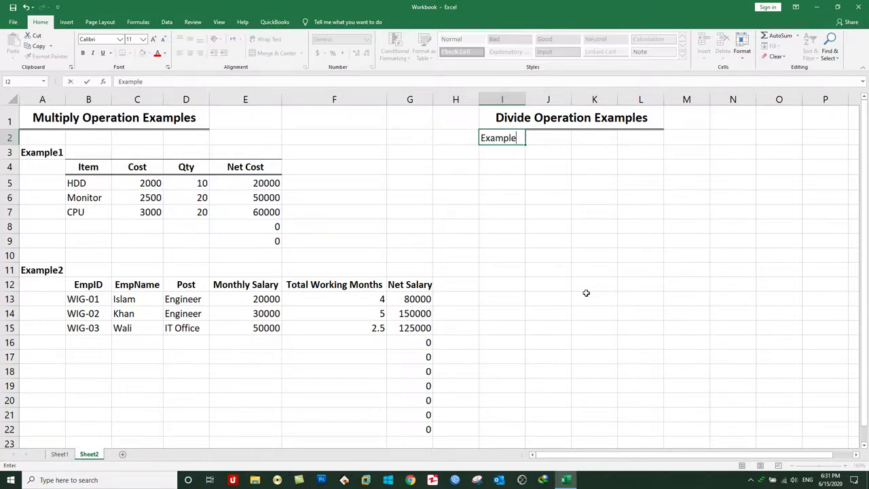
type("1")
key("Return")
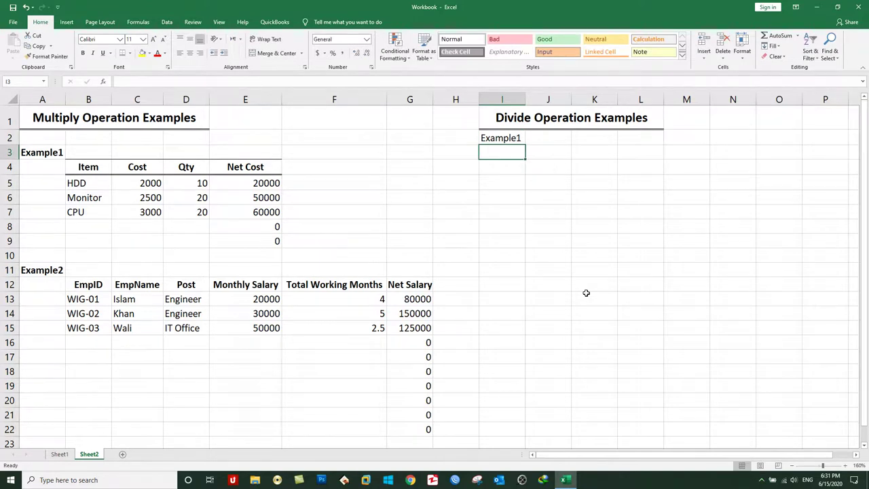
left_click(503, 143)
Make the Example1 label in I2 bold
left_click(83, 53)
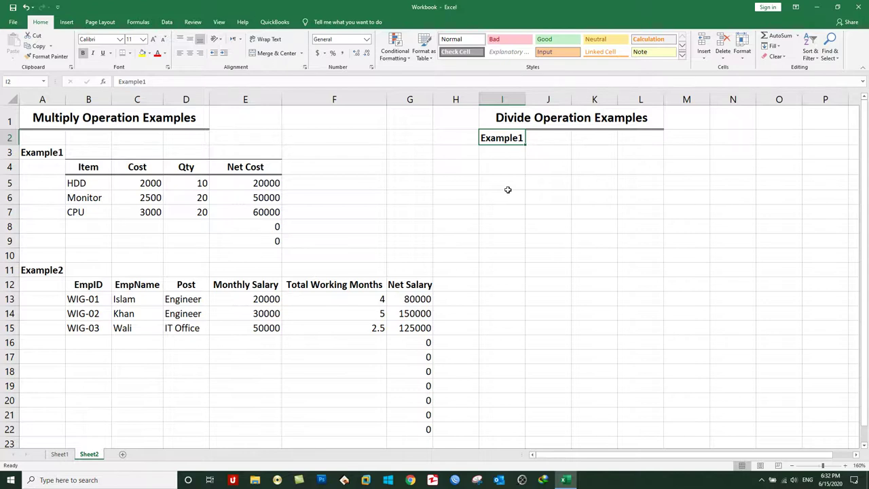
Enter headers Item, Qty, Net Cost and Per Item Cost in J3:M3
left_click(536, 156)
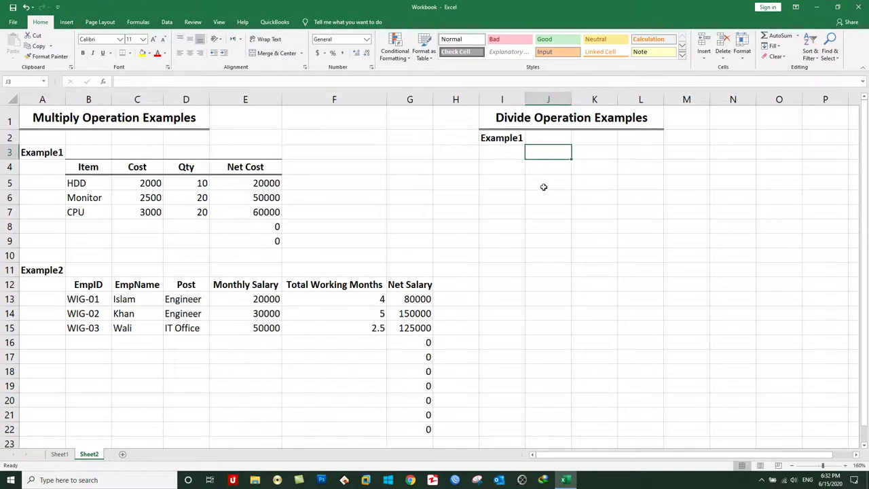
type("Item")
key("BackSpace")
key("BackSpace")
key("BackSpace")
type("tem")
key("Tab")
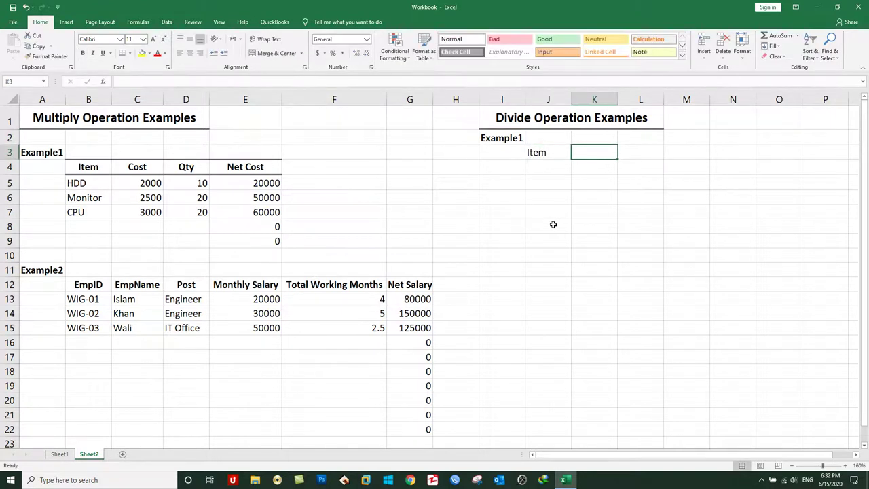
type("Qty")
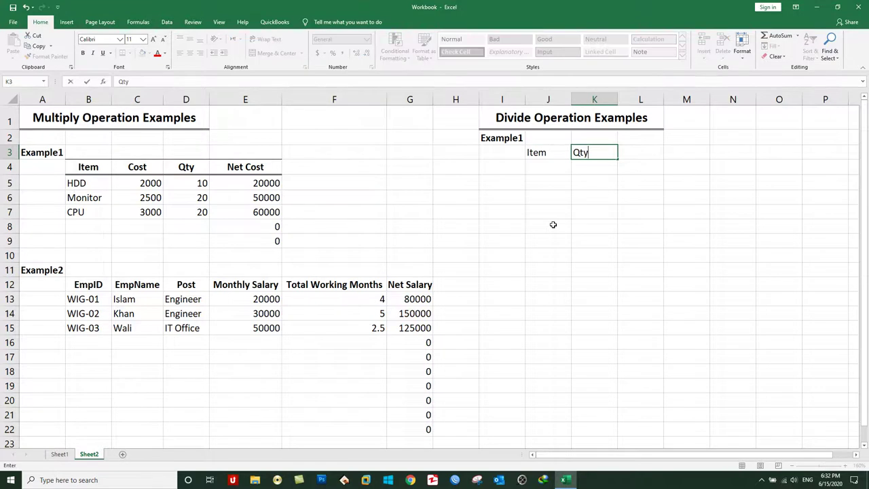
key("Tab")
type("Net Cost")
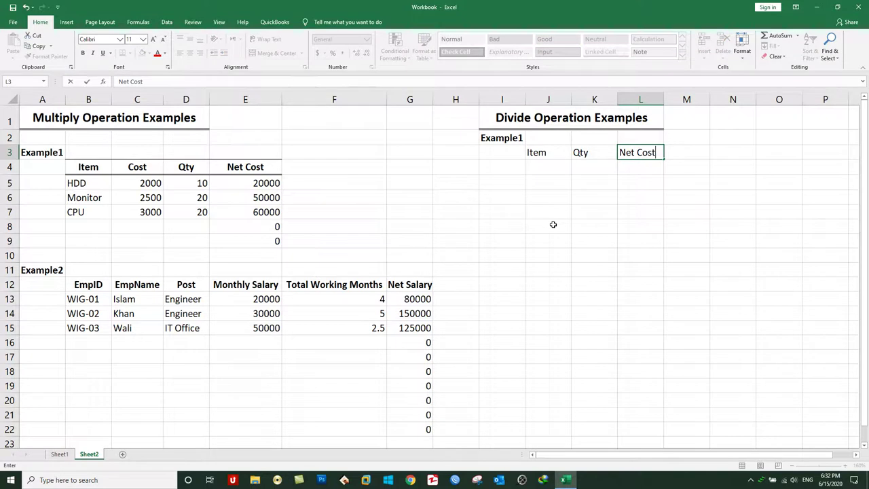
key("Tab")
type("Per Item Cost")
key("Return")
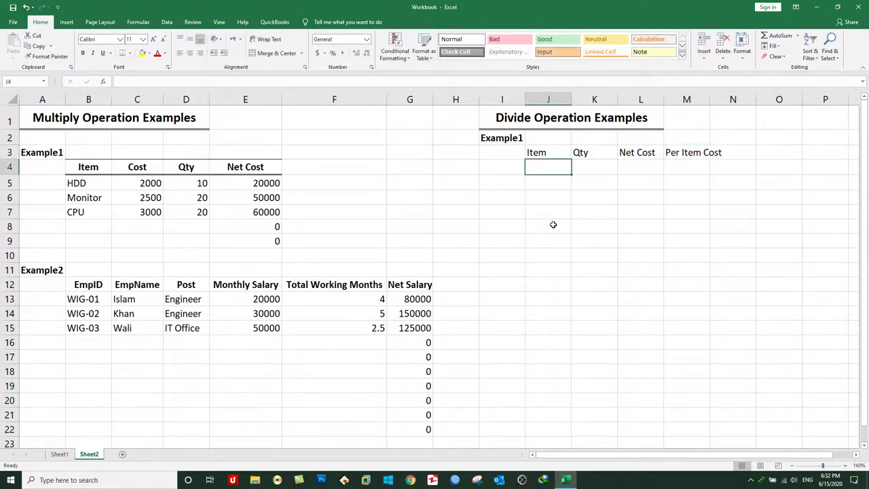
Autofit column M, then make J3:M3 bold with a bottom border
double_click(710, 99)
left_click_drag(718, 150, 554, 156)
left_click(82, 53)
left_click(122, 54)
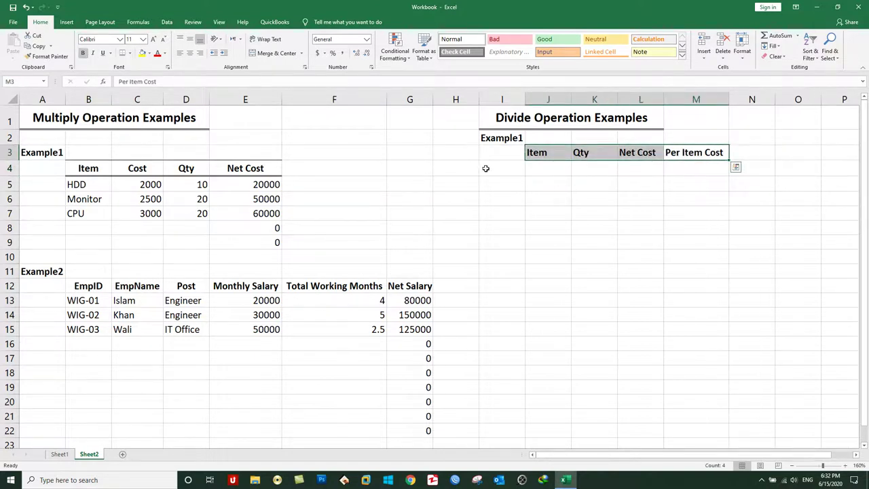
left_click(562, 175)
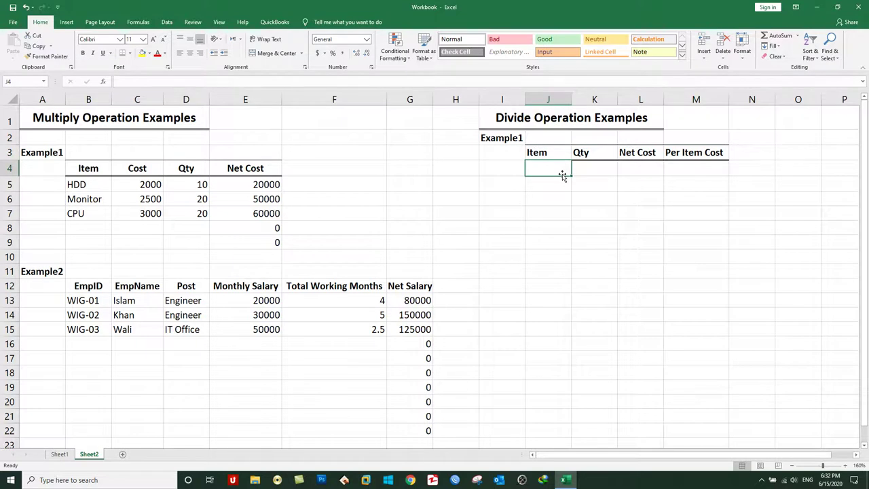
List the items HDD, Monitor, CPU and Keyboard in J4:J7
type("HDD")
key("Return")
type("Monitor")
key("Return")
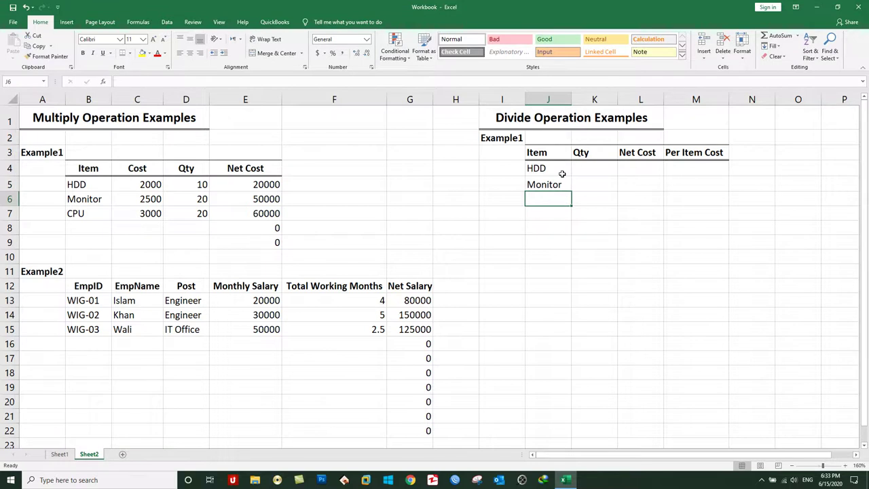
type("CPU")
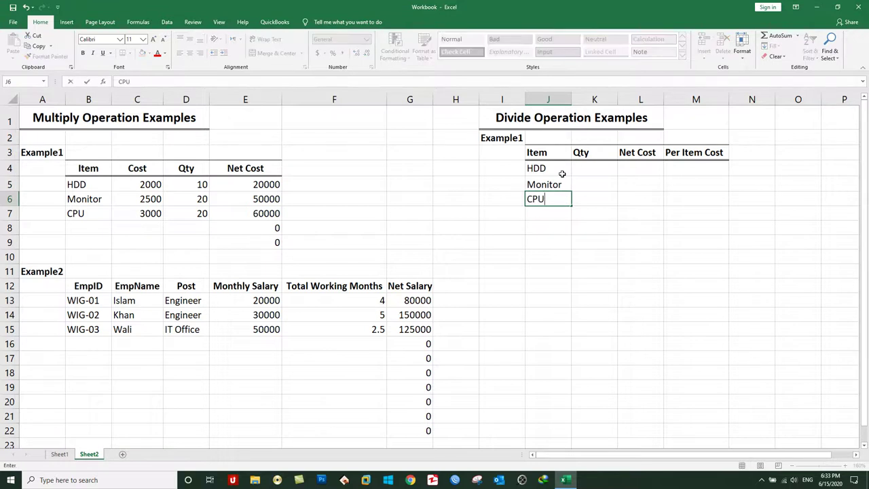
key("Return")
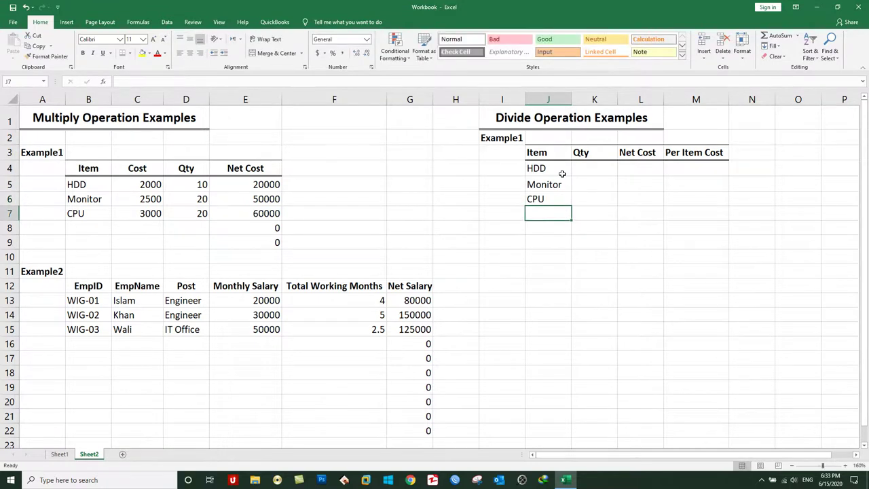
type("Keyboard")
key("Tab")
Enter quantities 20, 30, 20 and 100 in K4:K7
key("Up")
key("Up")
key("Up")
type("10")
key("Return")
key("Up")
type("20")
key("Return")
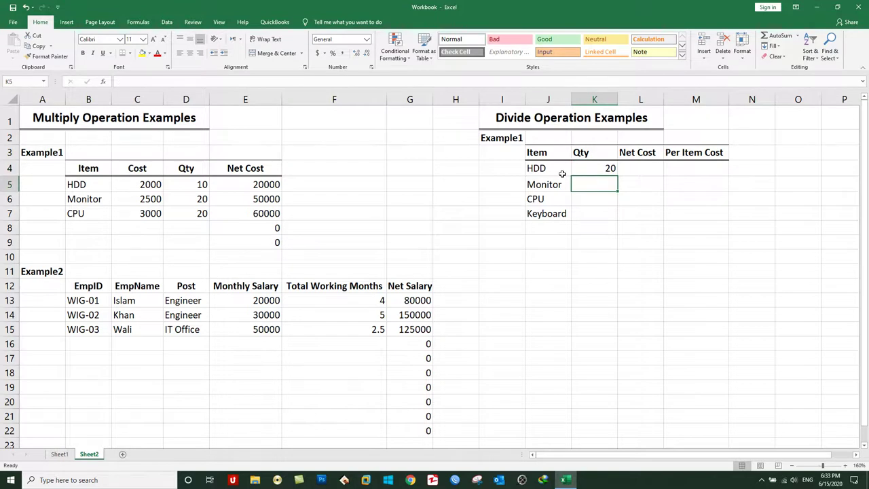
type("30")
key("Return")
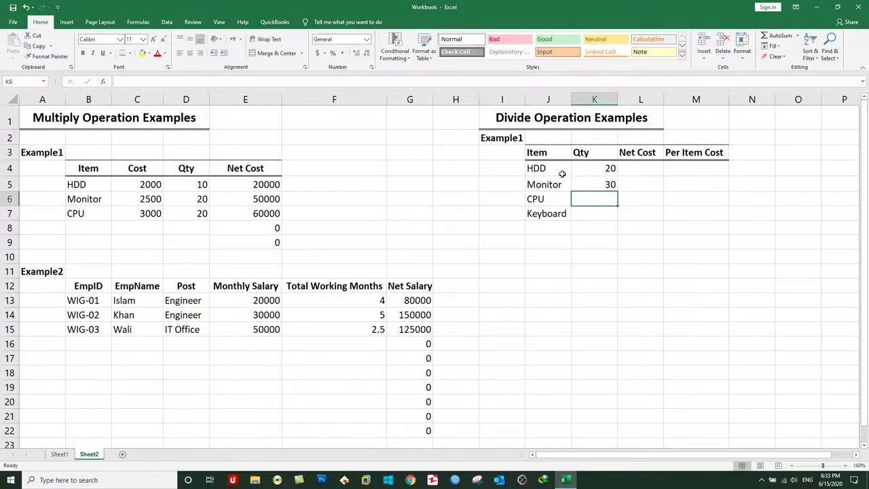
type("20")
key("Return")
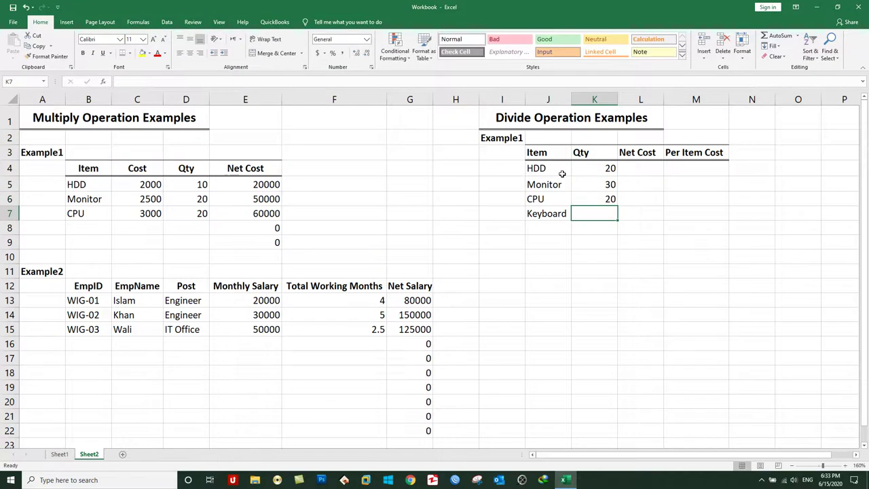
type("100")
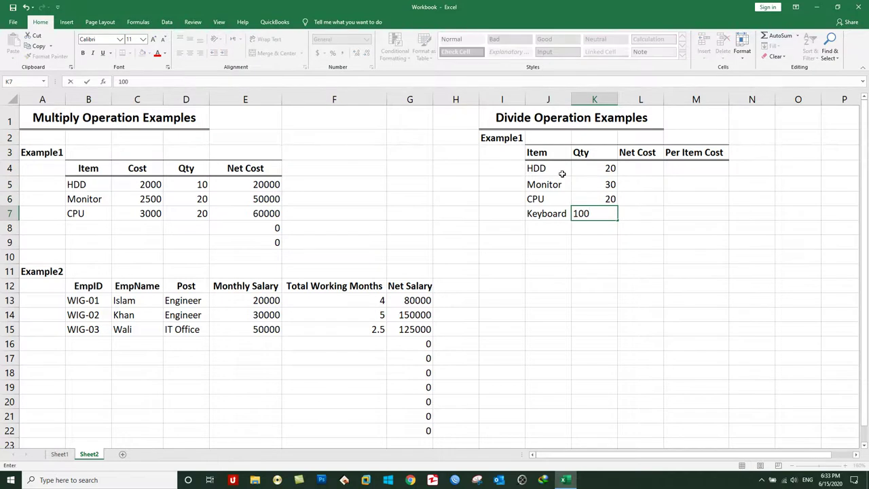
key("Up")
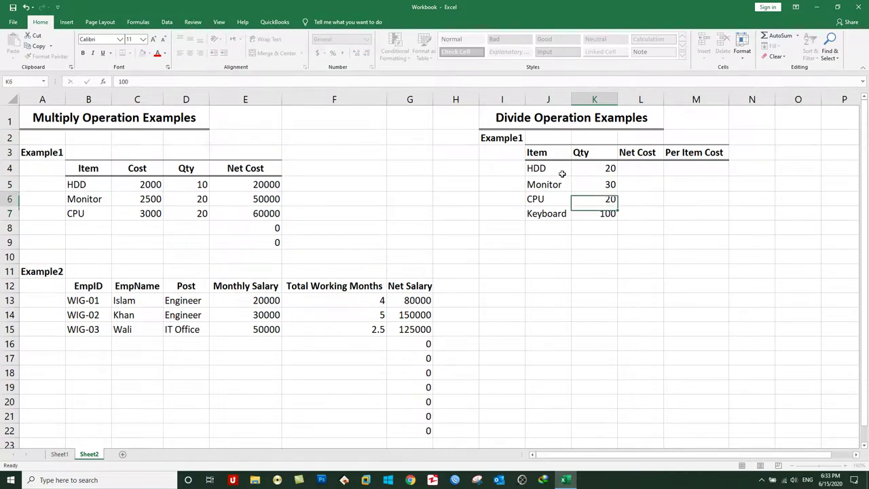
key("Right")
key("Up")
key("Up")
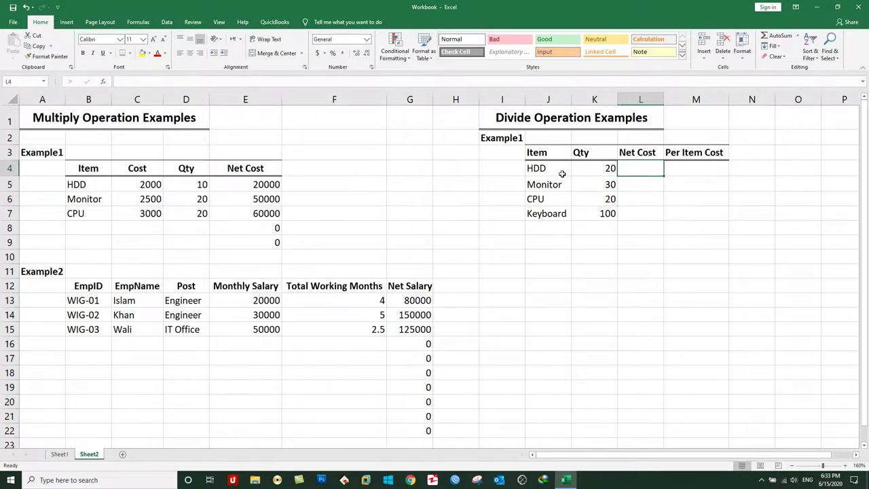
Enter Net Costs 40000, 60000 and 80000 for HDD, Monitor and CPU in L4:L6
type("40000")
key("Return")
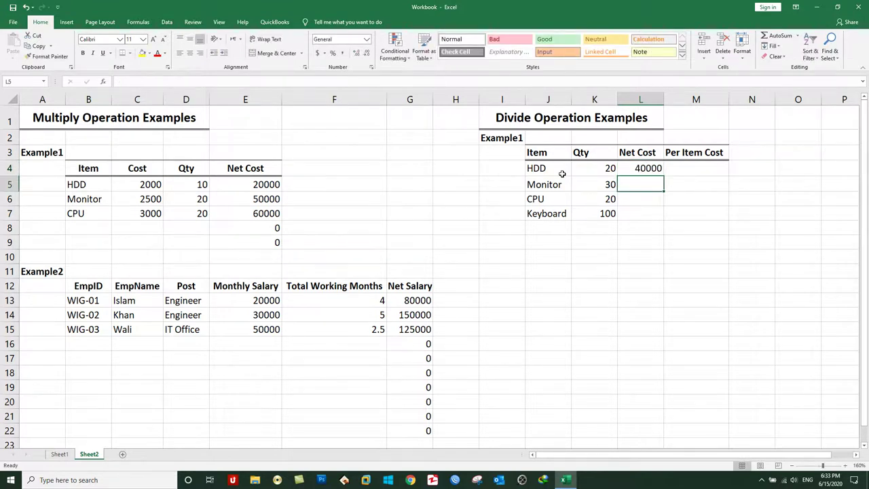
type("60000")
key("Return")
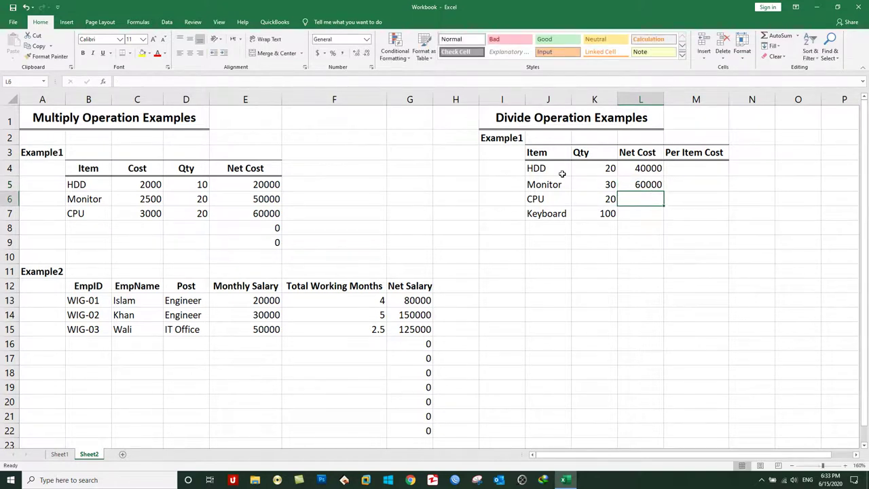
type("80000")
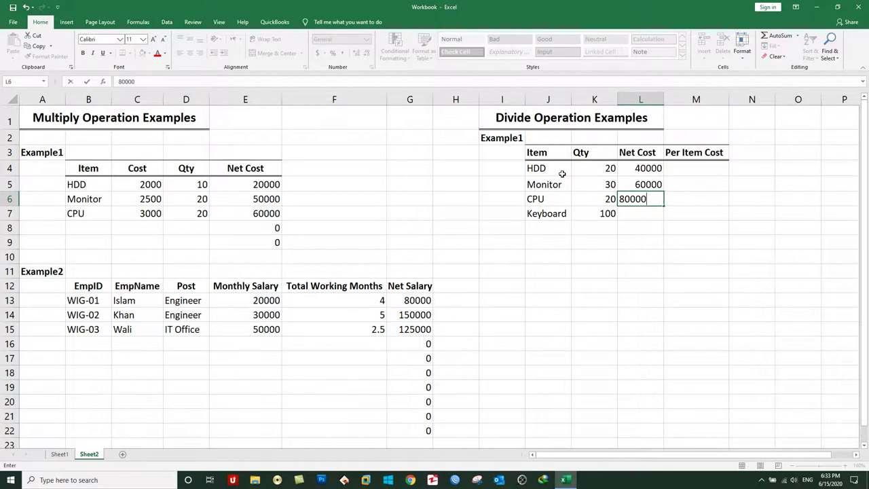
key("Return")
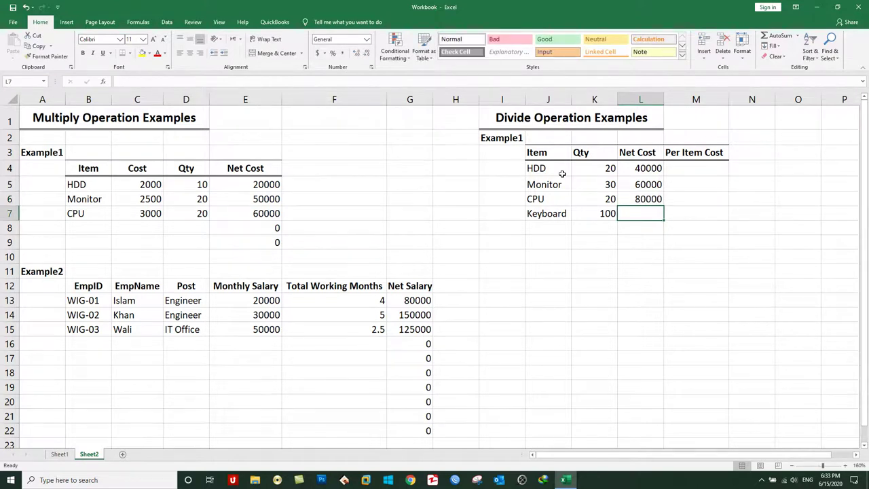
Enter Keyboard's Net Cost as 4000 in L7
type("4000")
key("BackSpace")
key("BackSpace")
key("BackSpace")
type("2000")
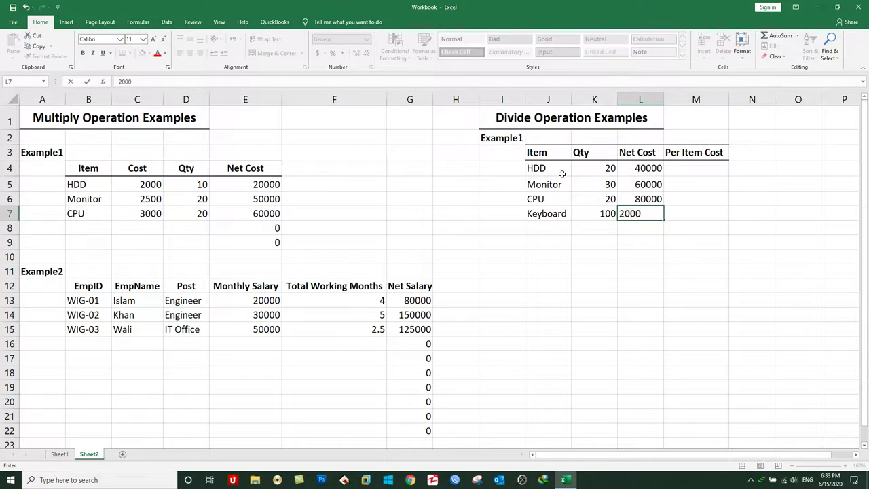
key("BackSpace")
key("BackSpace")
key("BackSpace")
key("BackSpace")
type("4000")
key("Return")
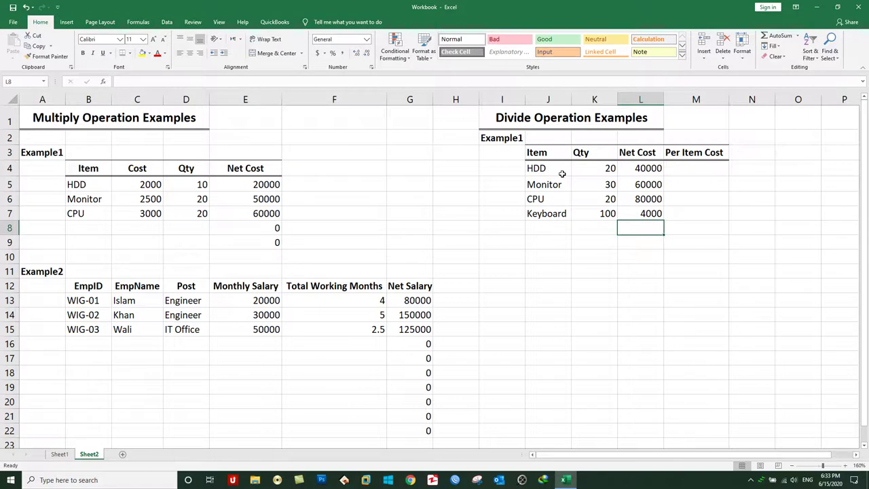
key("Right")
key("Up")
key("Up")
key("Up")
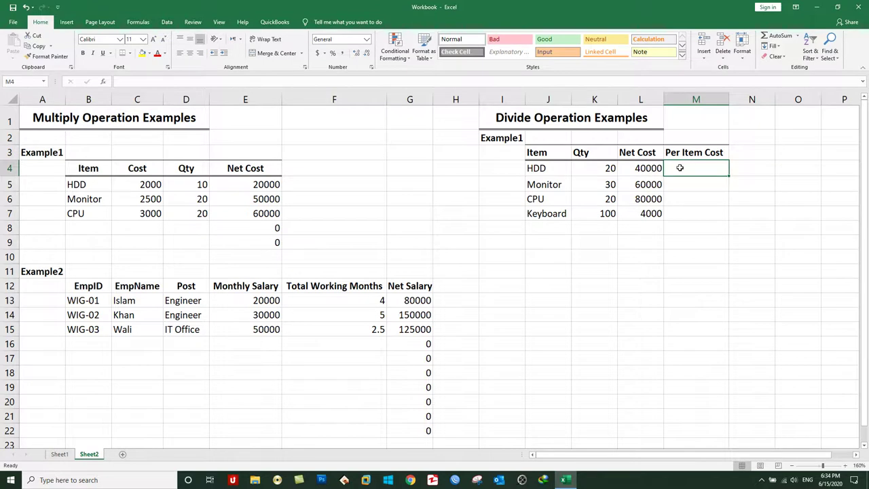
Enter =L4/K4 in M4 so HDD's Per Item Cost shows 2000
type("=")
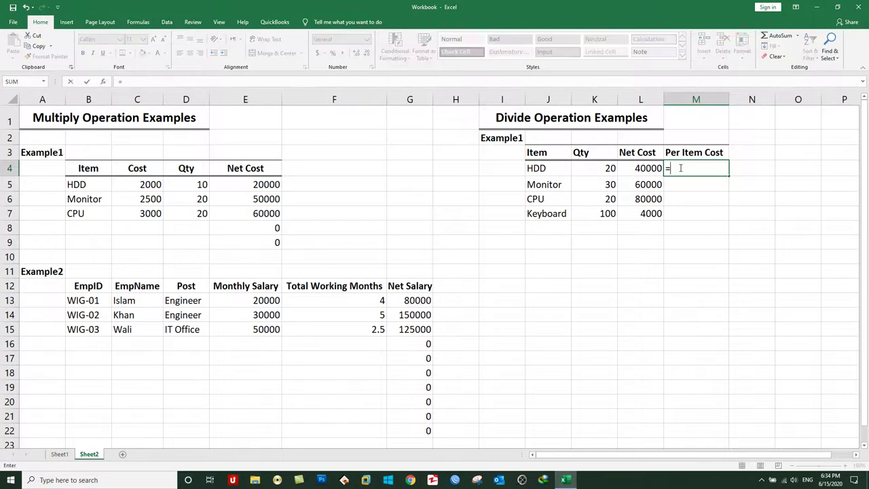
left_click(648, 167)
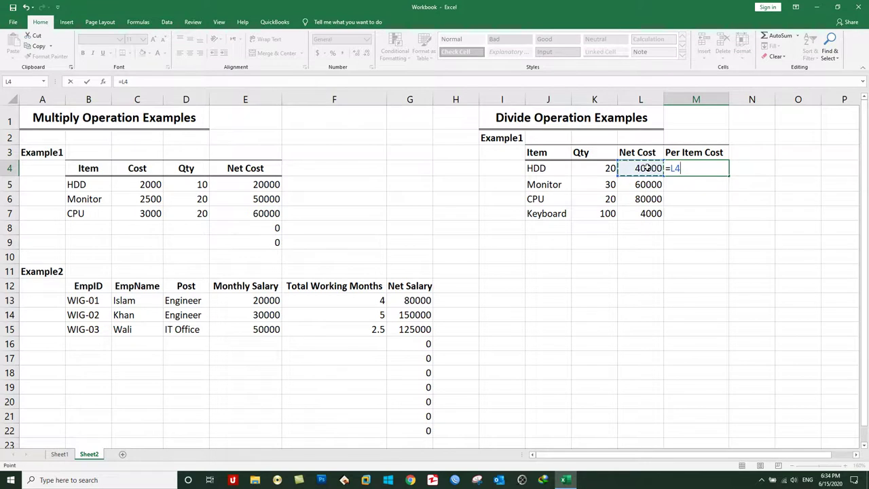
type("/")
left_click(600, 168)
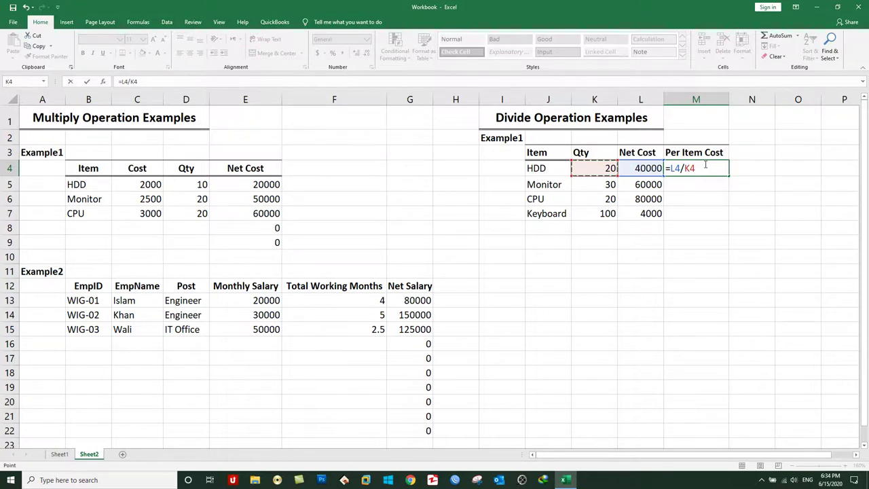
key("Return")
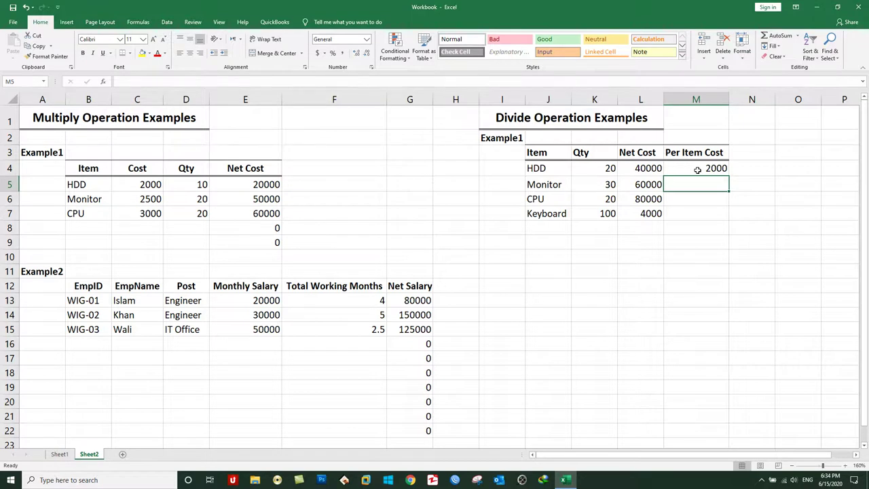
left_click(737, 152)
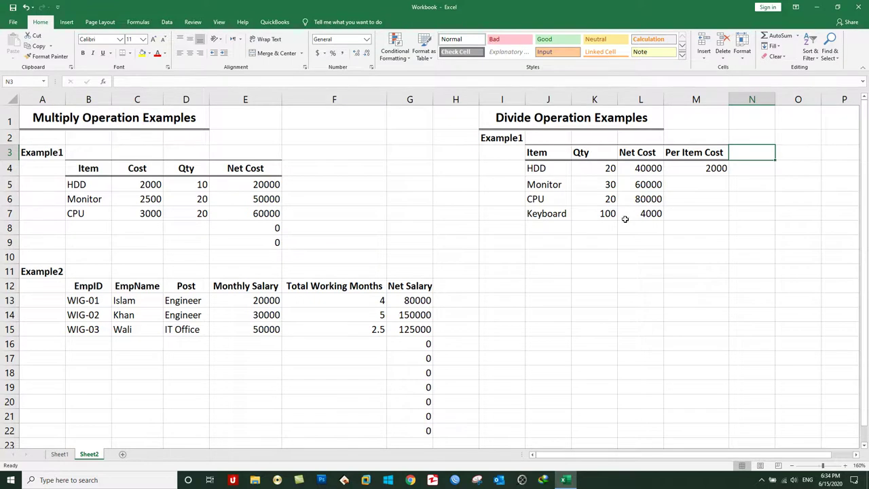
left_click(703, 168)
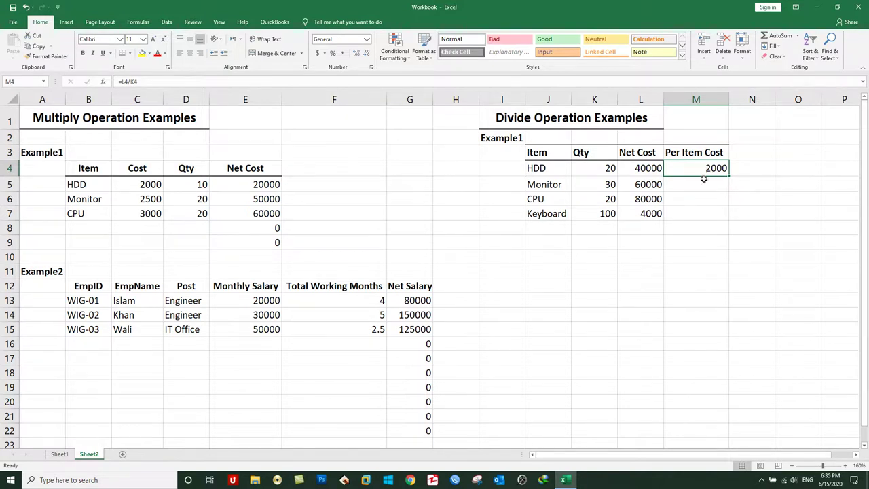
Fill the division formula down M4:M7 and verify the Monitor, CPU and Keyboard results
left_click_drag(703, 167, 700, 212)
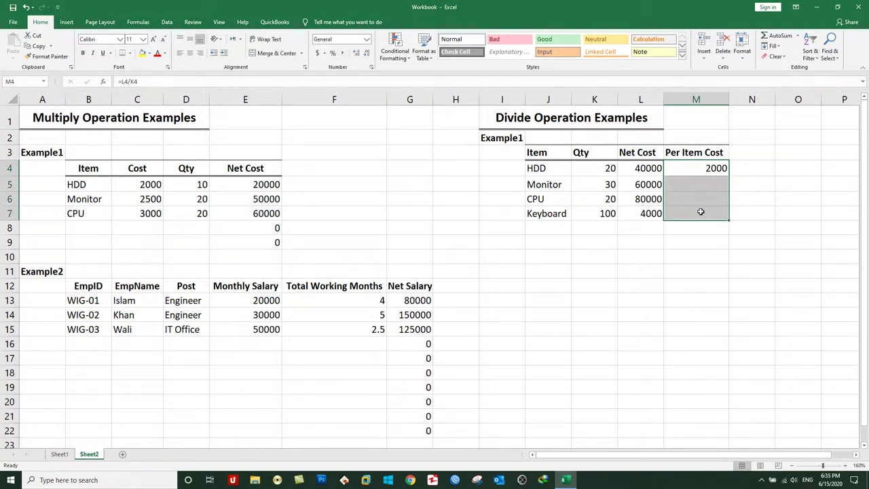
key("ctrl+d")
left_click(695, 230)
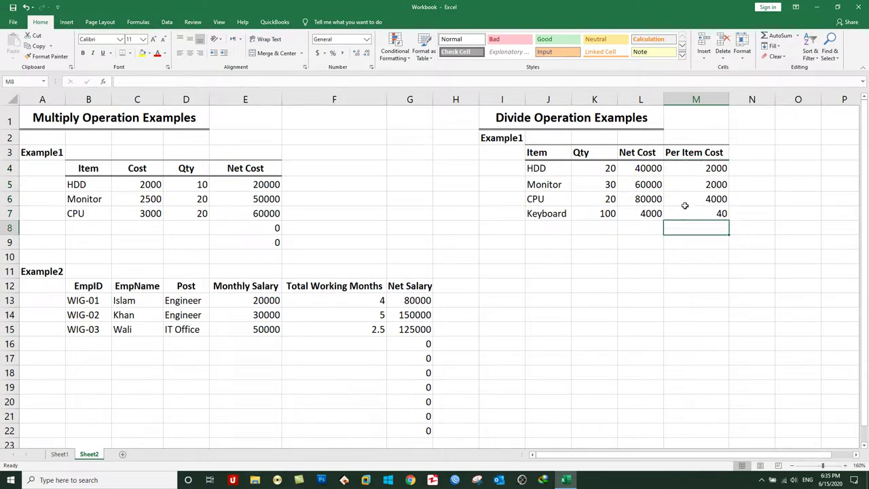
left_click(604, 185)
left_click(633, 184)
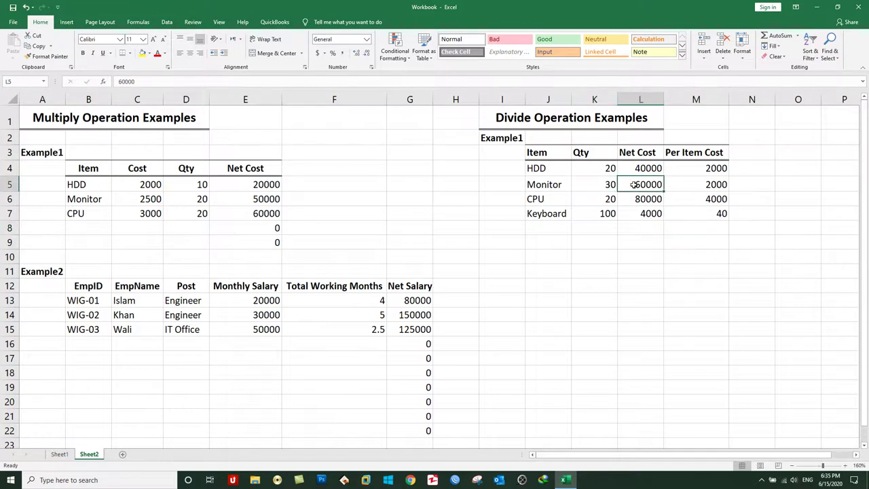
left_click(692, 188)
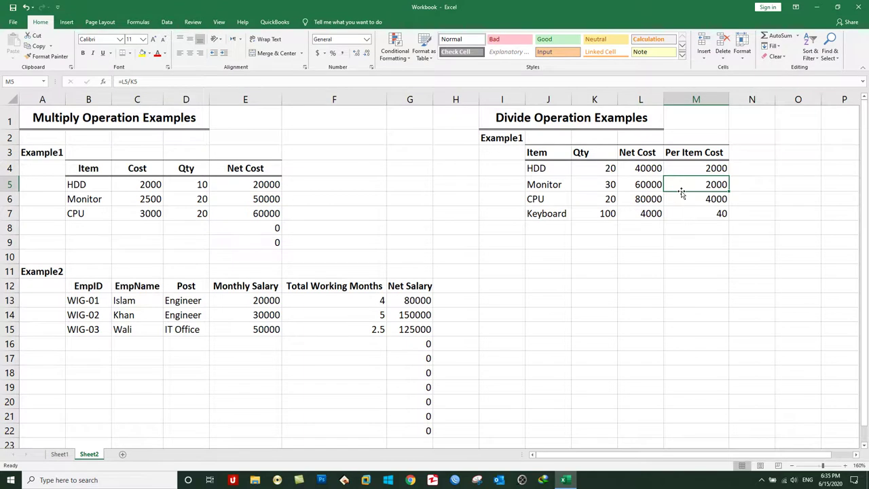
left_click(595, 203)
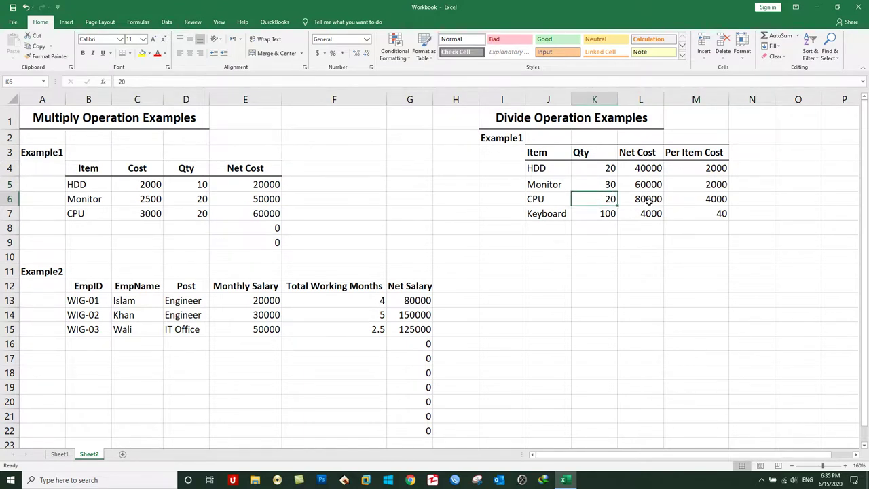
left_click(649, 201)
left_click(692, 201)
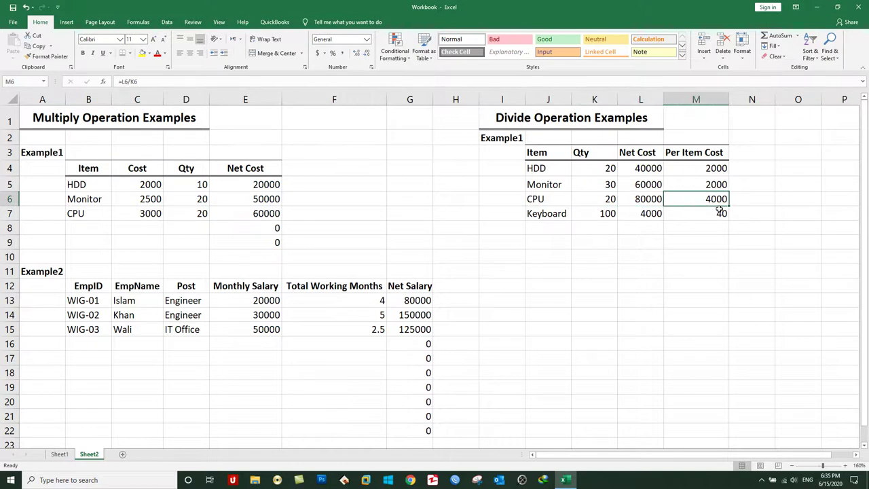
left_click(600, 214)
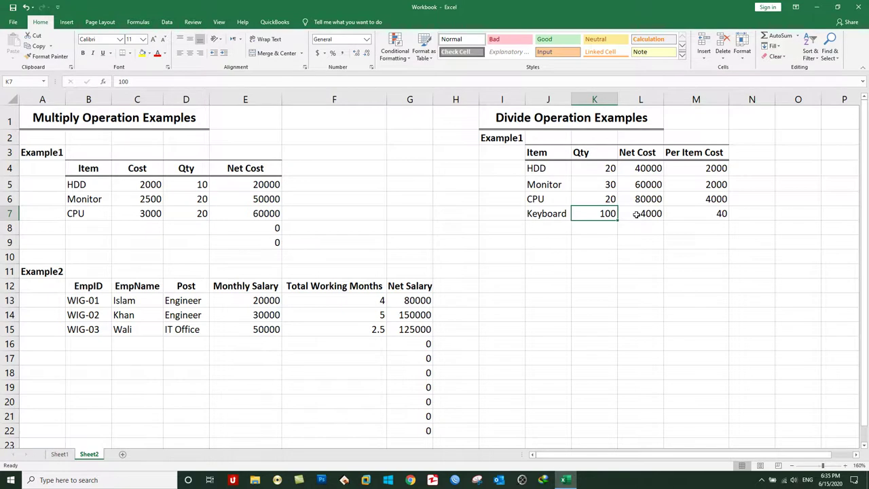
left_click(635, 214)
left_click(691, 214)
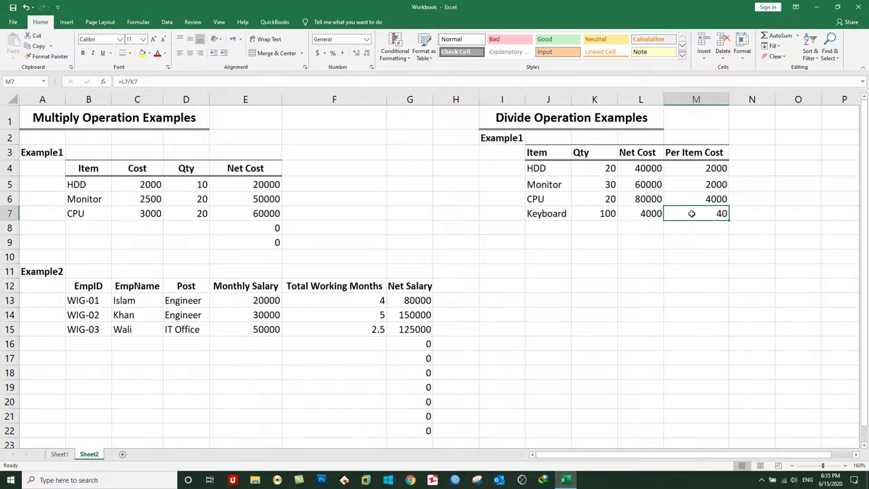
Change Keyboard's Net Cost in L7 to 8000
left_click(641, 215)
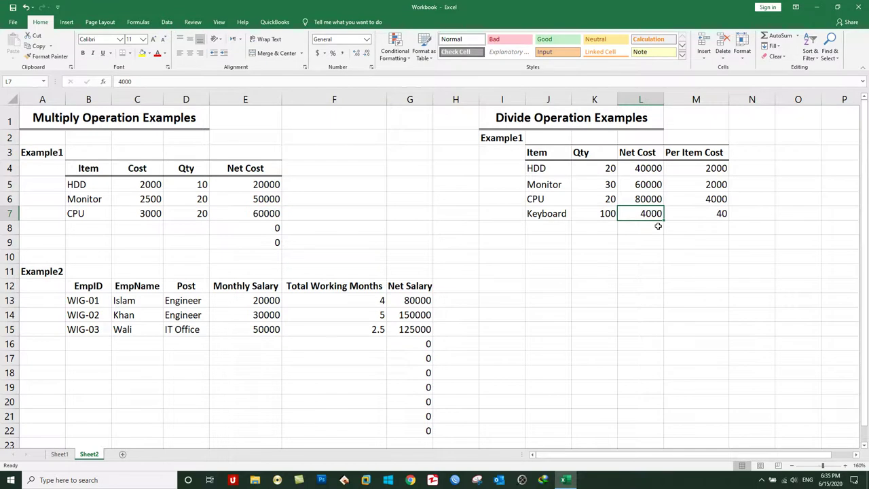
type("800")
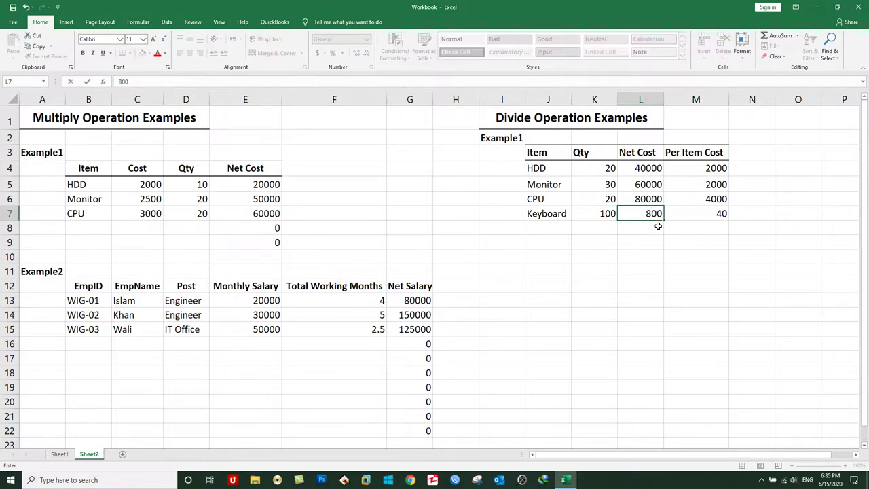
type("0")
key("Return")
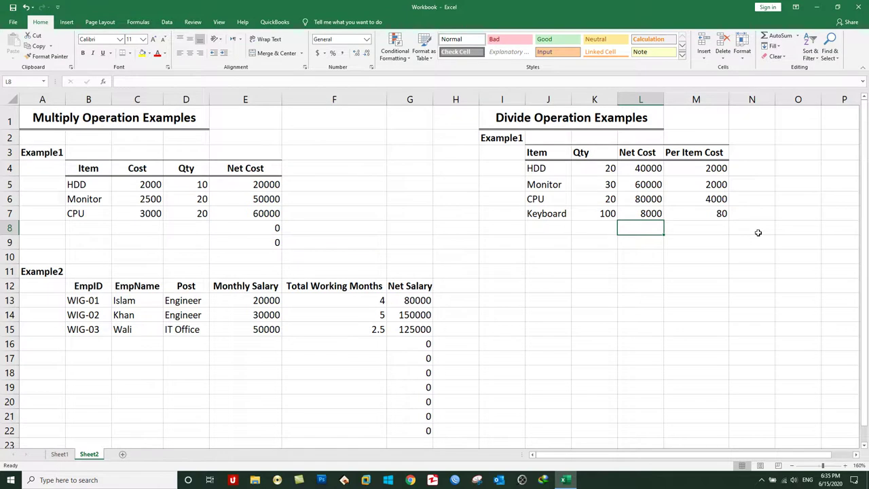
Add a bold 'Example2' heading in I11
left_click(513, 273)
type("Examp")
key("BackSpace")
key("BackSpace")
key("BackSpace")
type("Example 2")
key("BackSpace")
key("BackSpace")
key("BackSpace")
type("e2")
key("Return")
left_click(514, 271)
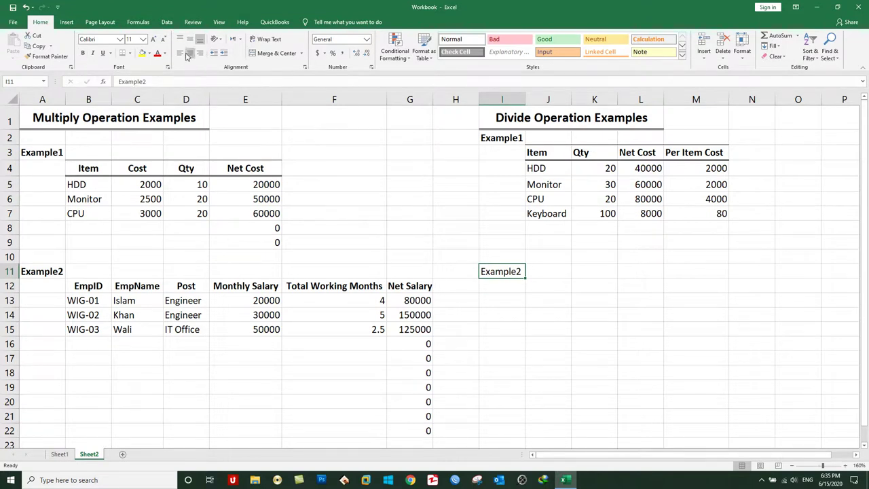
left_click(82, 53)
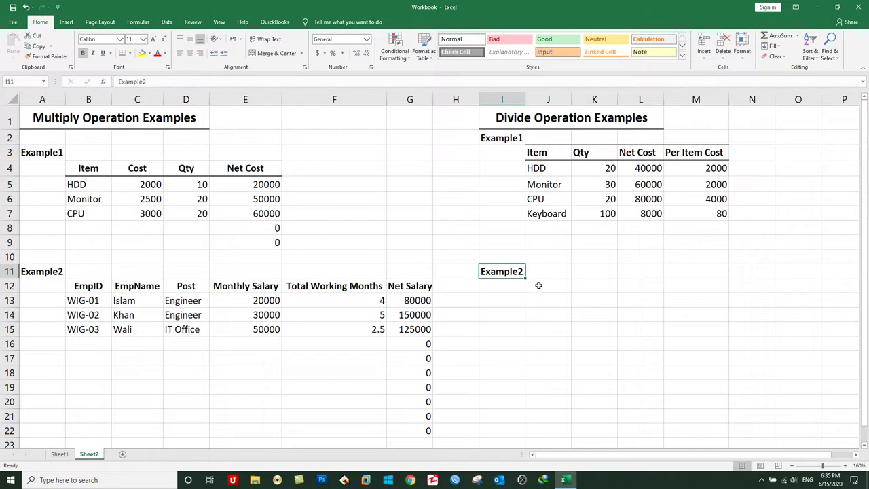
Enter headers EmpName, Post and Monthly Salary in J12:L12, autofitting column L
left_click(547, 286)
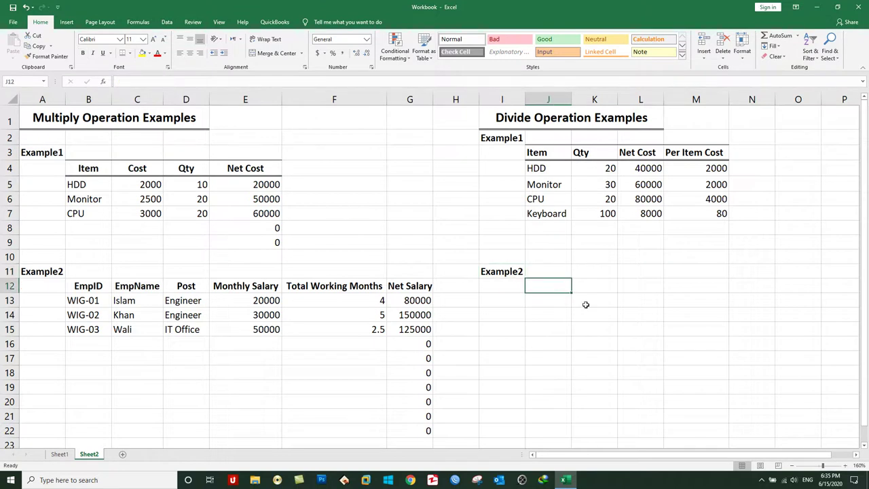
type("EmpName")
key("Tab")
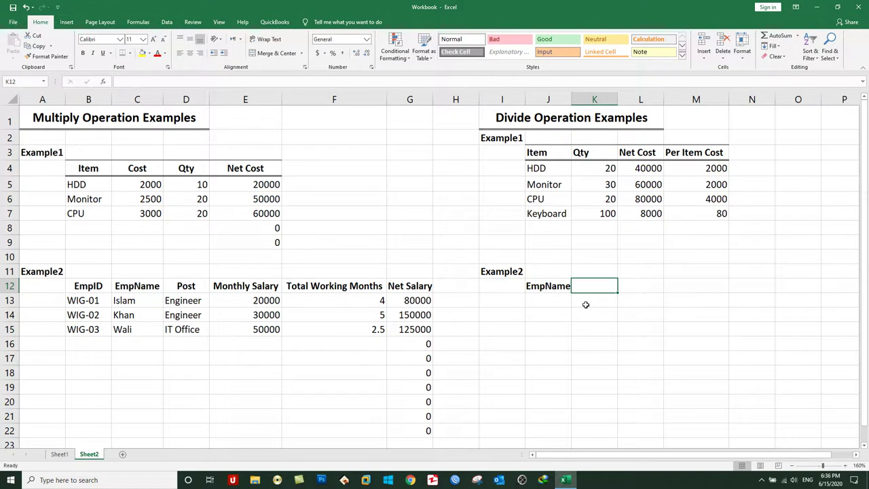
type("Post")
key("Tab")
type("Monthly Salary")
key("Tab")
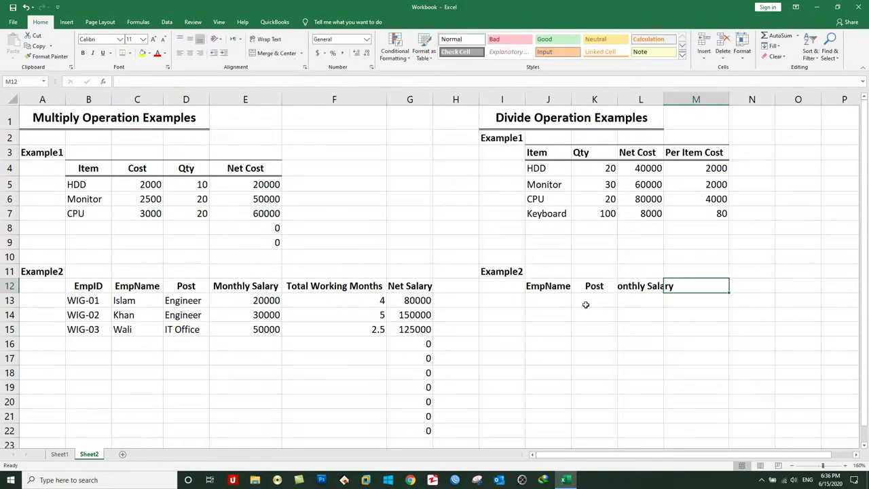
double_click(663, 99)
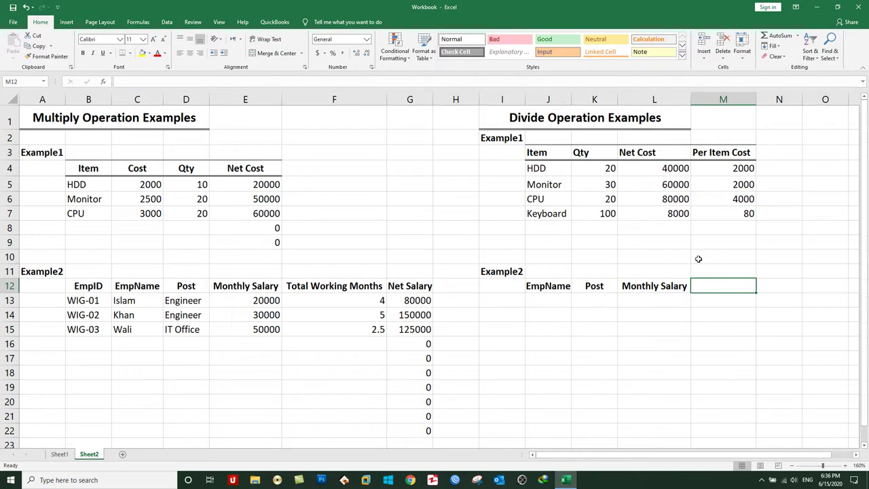
Add headers PerDay Salary, Working Day and NetSalary in M12:O12
type("PerDay Salar")
key("BackSpace")
key("BackSpace")
key("BackSpace")
key("BackSpace")
type("Salary")
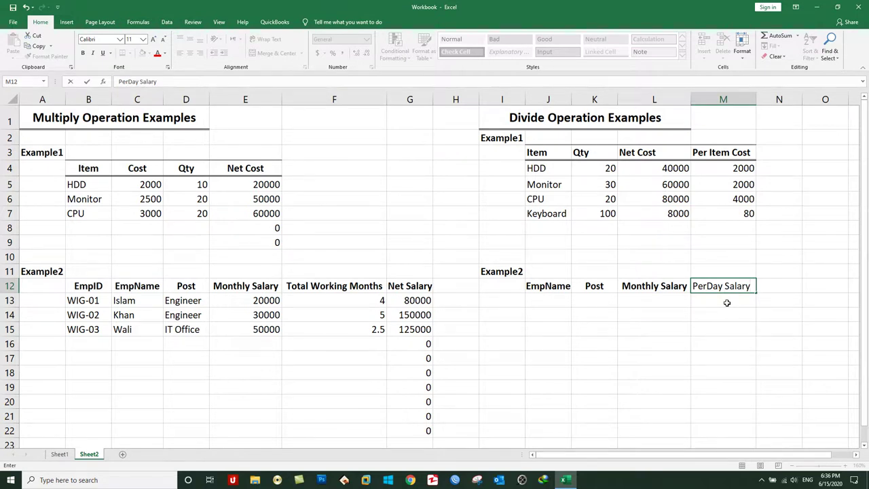
key("Tab")
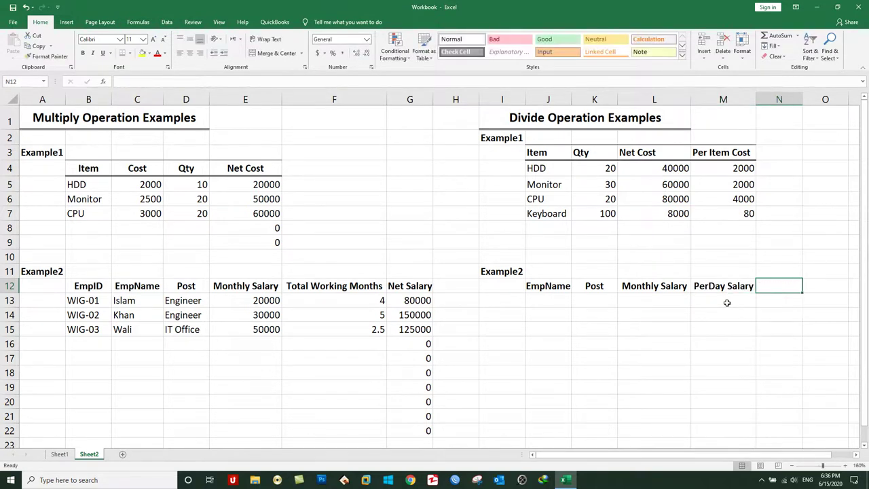
type("Working Day")
key("Tab")
type("NetSalary")
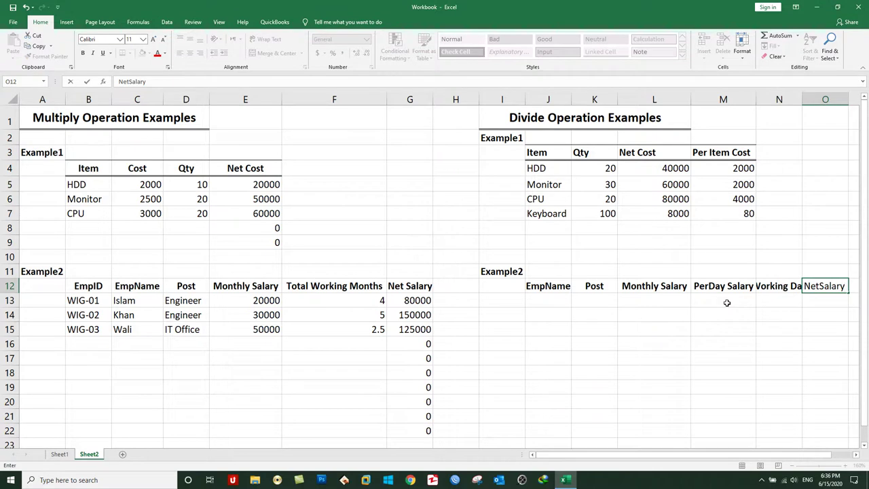
key("Return")
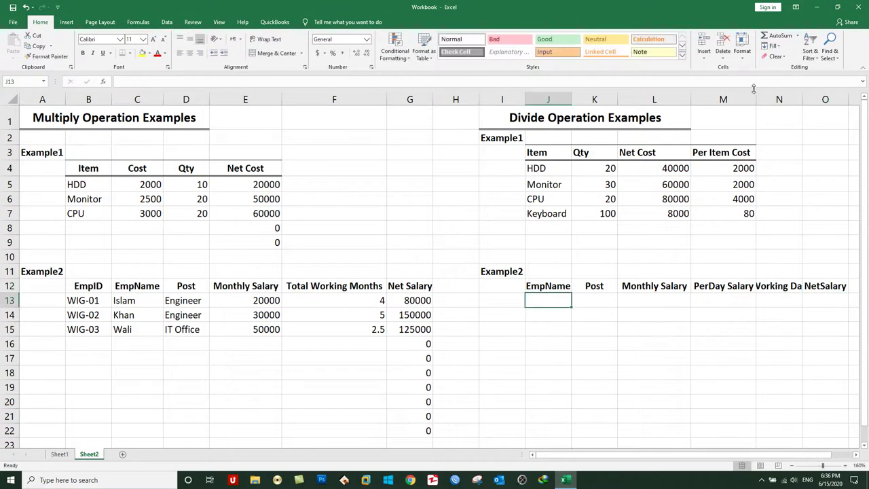
Autofit columns M and N and select the Example2 header row
double_click(756, 93)
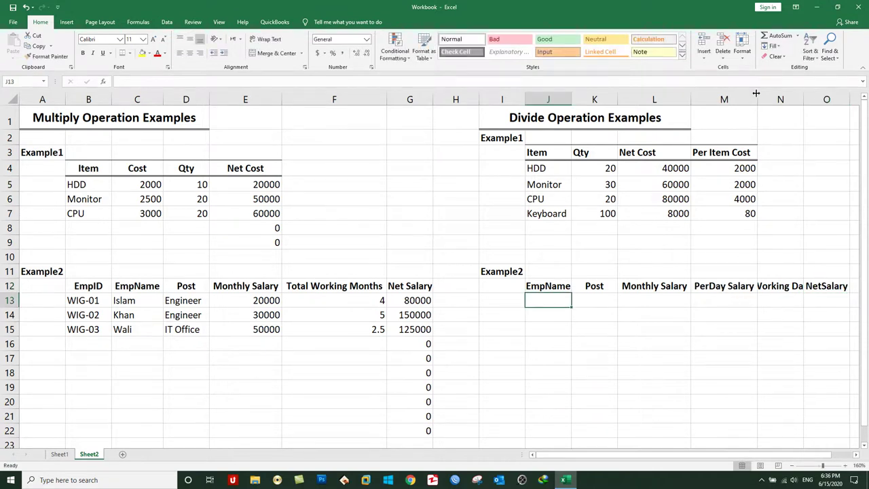
double_click(803, 93)
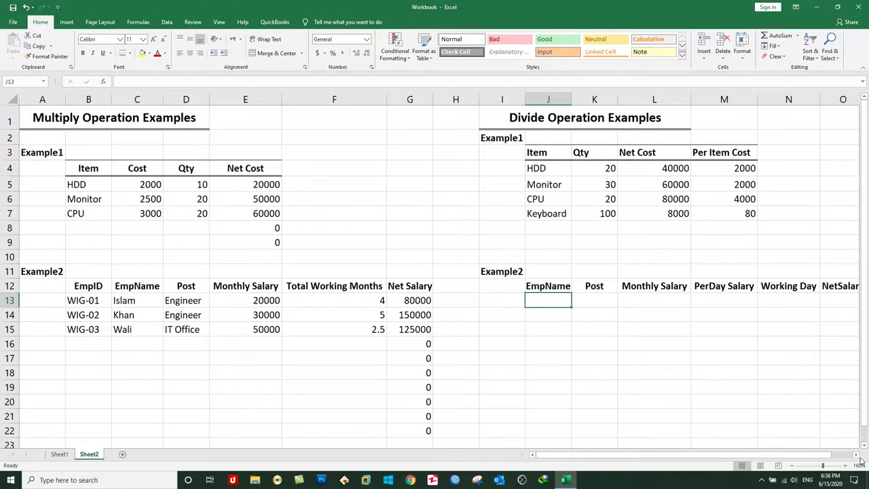
left_click(855, 454)
mouse_move(454, 286)
left_mouse_down()
mouse_move(715, 277)
mouse_move(740, 289)
left_mouse_up()
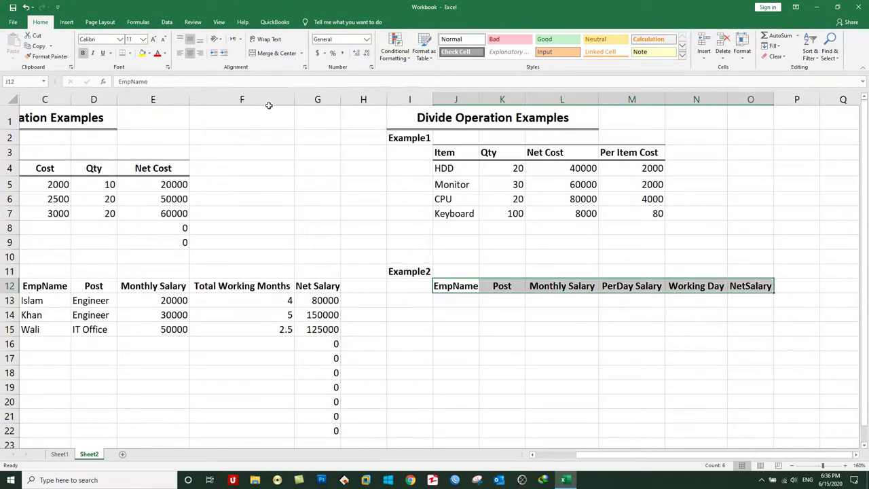
Enter the four employee names in EmpName cells J13:J16
left_click(449, 301)
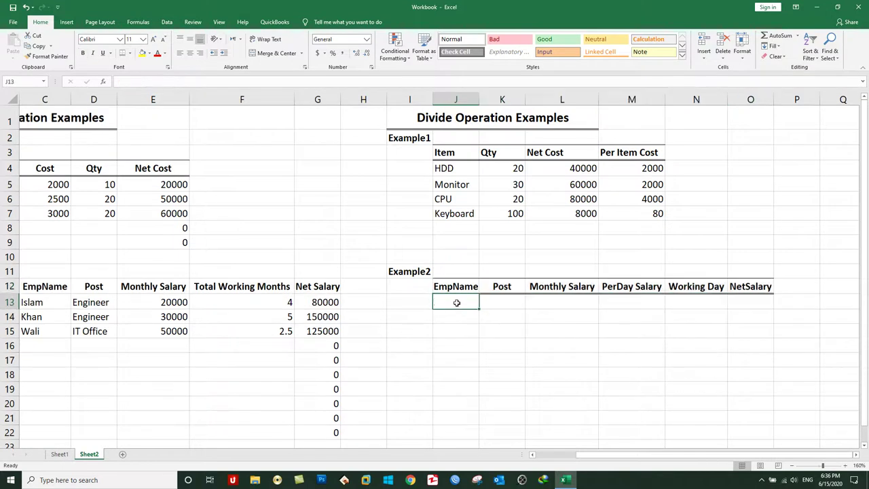
type("Omer")
key("Return")
type("Ali")
key("Return")
type("Osman")
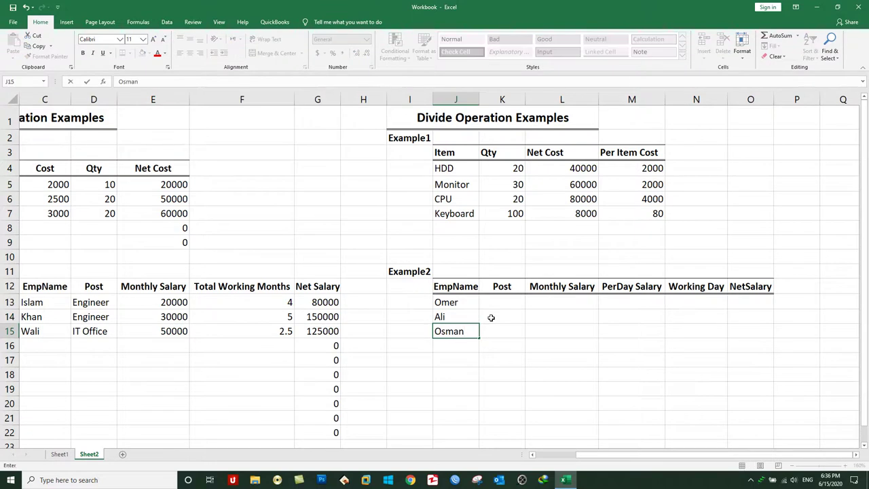
key("Return")
type("Ab")
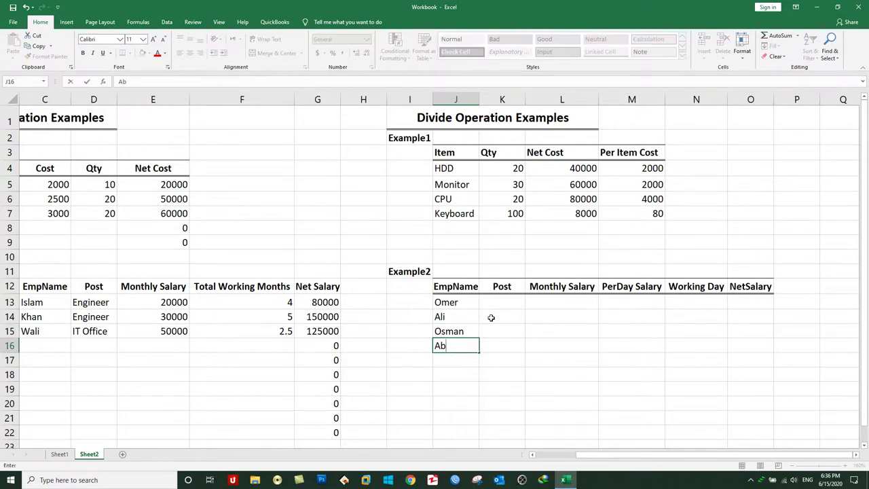
key("BackSpace")
key("BackSpace")
type("Ahmad")
key("Tab")
Fill K13:K16 with the post 'Sales Officer' and autofit column K
key("Up")
key("Up")
key("Up")
key("shift+Down")
key("shift+Down")
key("shift+Down")
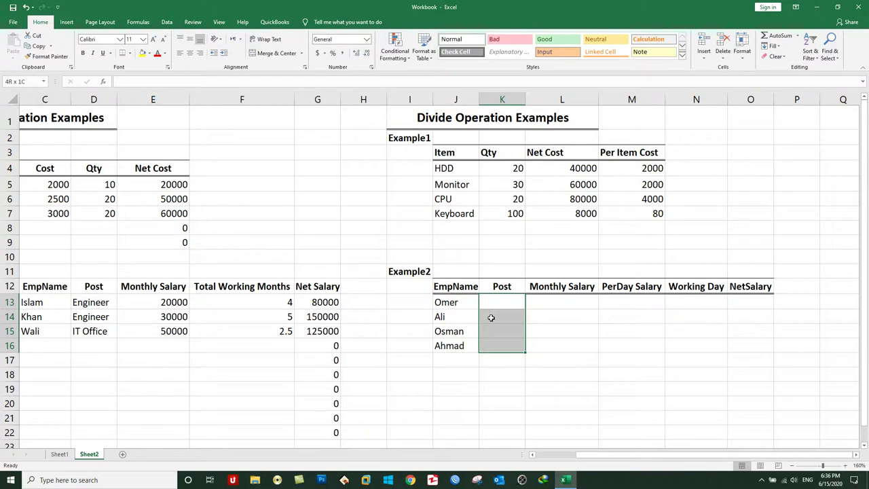
type("Sales Officer")
key("ctrl+Return")
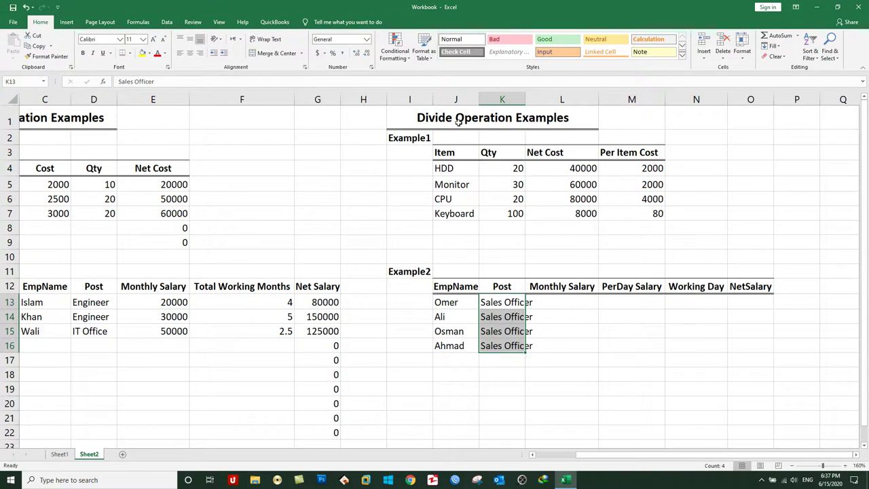
double_click(524, 99)
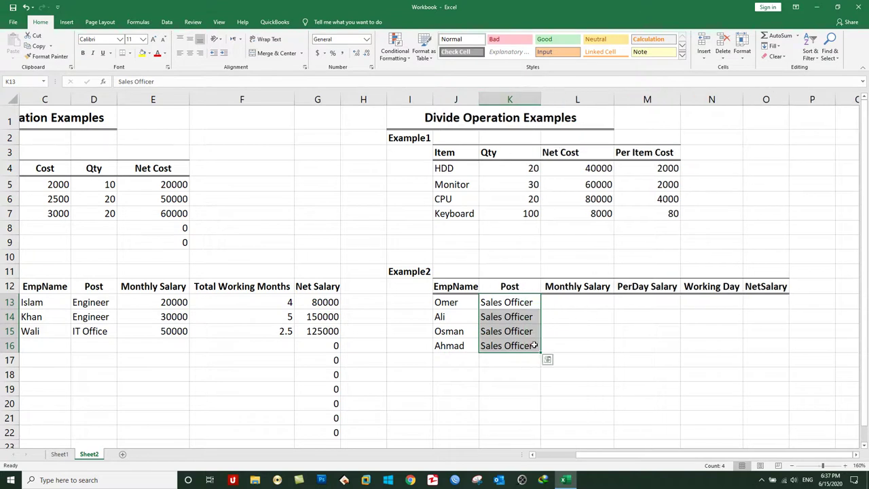
Enter monthly salaries 15000, 30000, 45000 and 15000 in L13:L16
left_click(561, 300)
type("15000")
key("Return")
type("3")
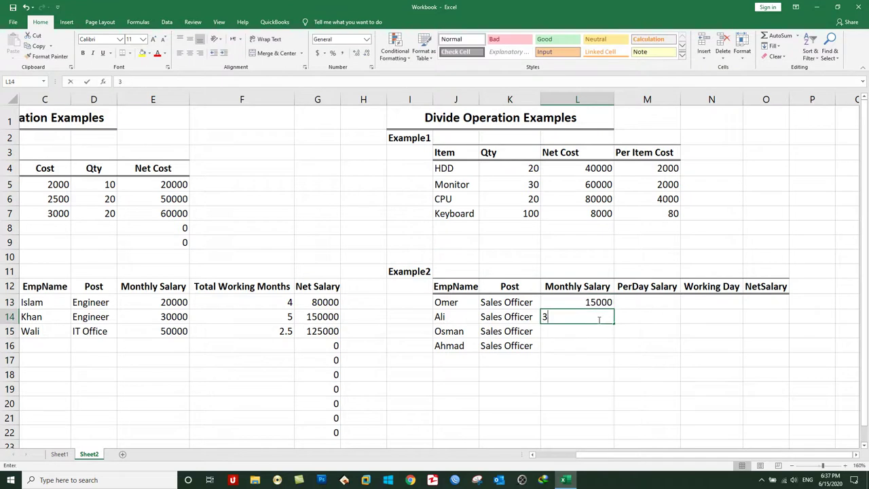
type("0000")
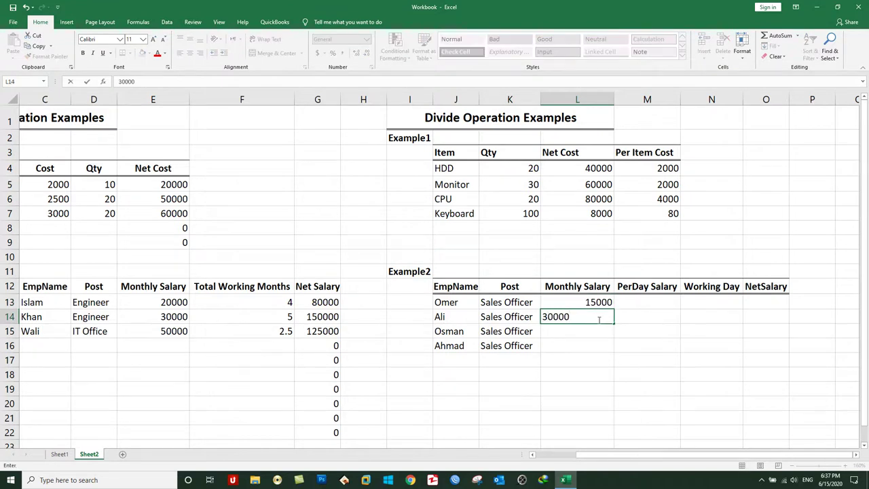
key("Return")
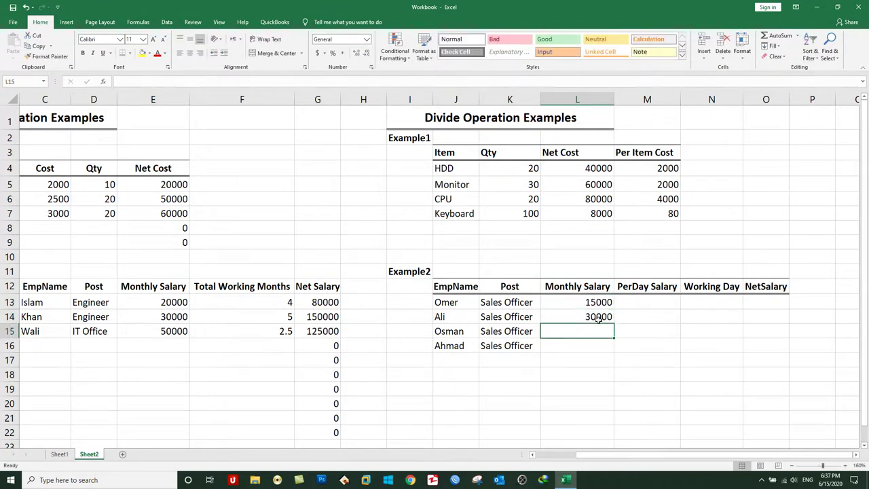
type("45000")
key("Return")
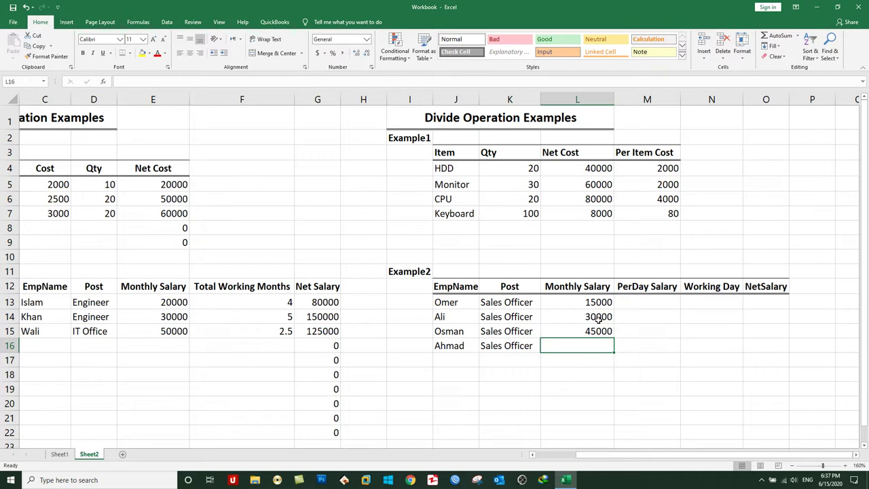
type("45")
key("BackSpace")
key("BackSpace")
type("15000")
key("Return")
key("Right")
key("Up")
key("Up")
key("Up")
key("Up")
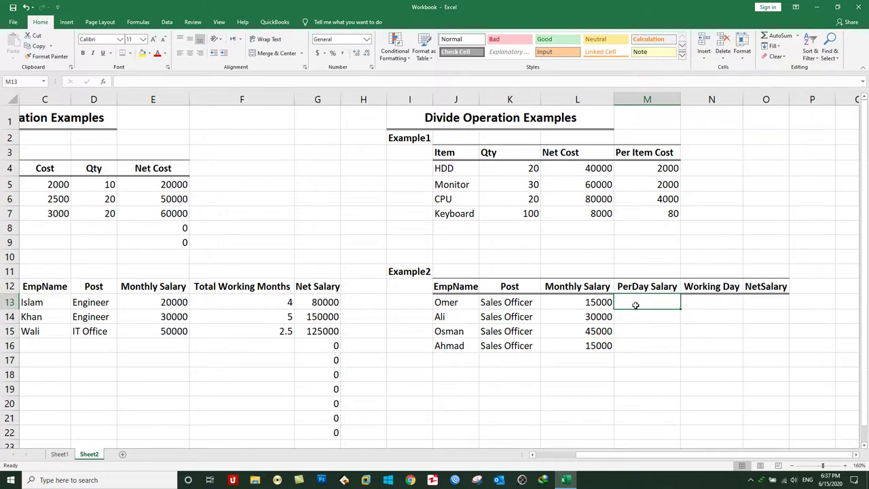
Enter =L13/30 in M13 and fill it down to M16, giving 500, 1000, 1500 and 500
left_click(578, 302)
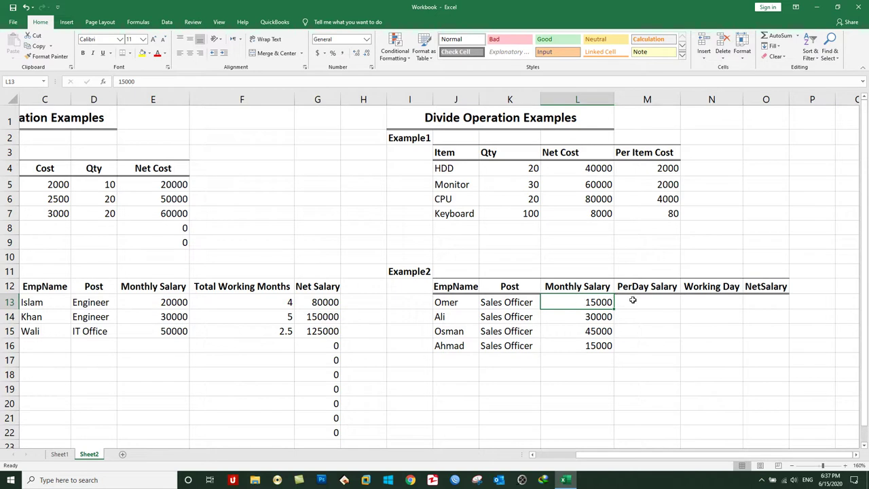
left_click(632, 299)
left_click(594, 303)
left_click(625, 303)
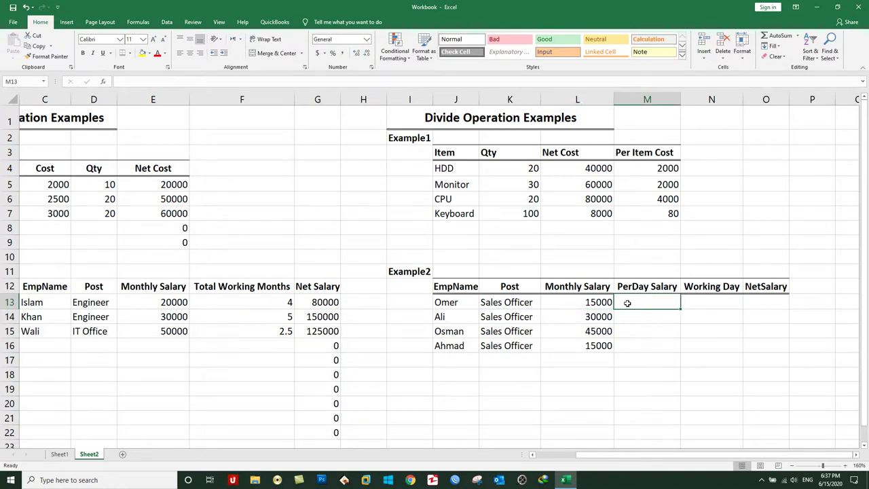
type("=")
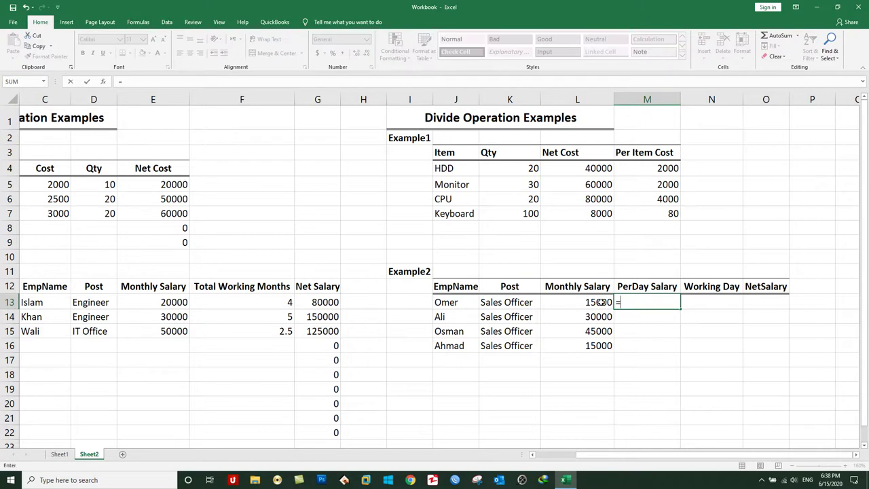
left_click(597, 301)
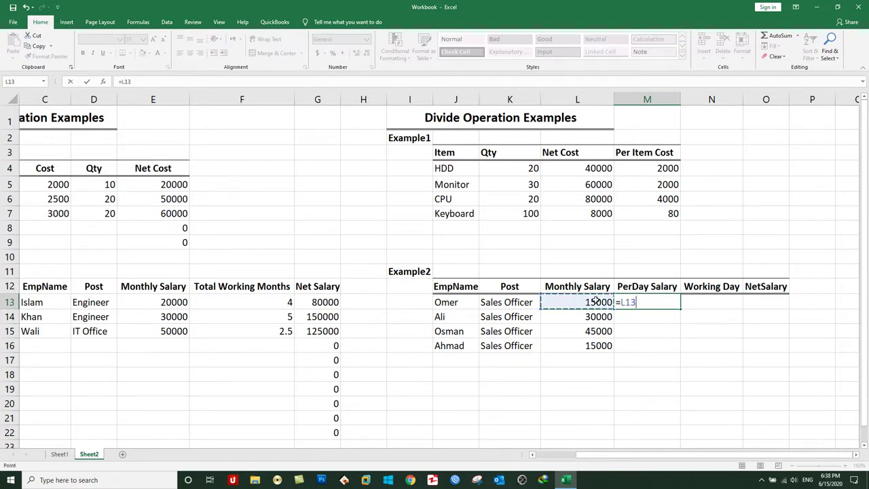
type("/")
type("30")
key("Return")
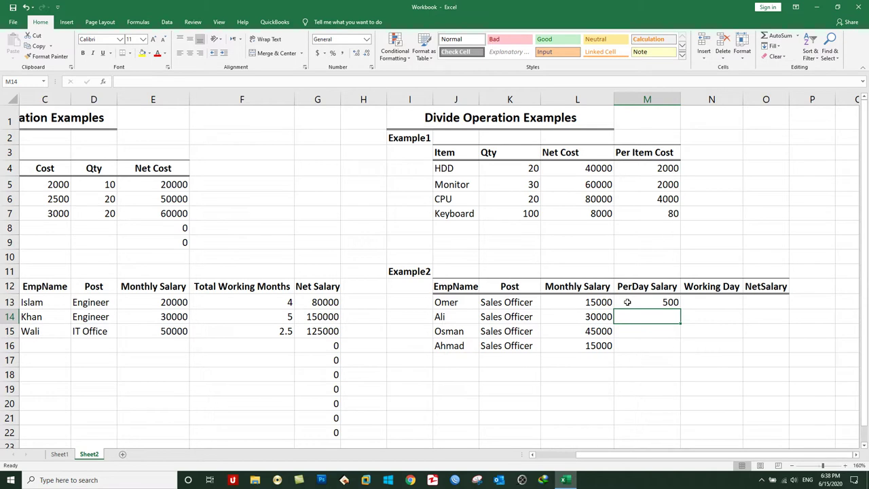
left_click(628, 302)
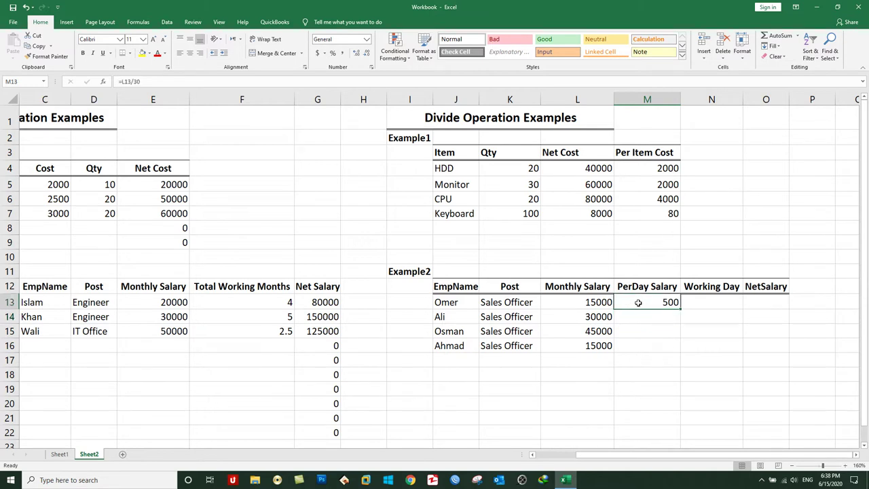
left_click_drag(638, 303, 639, 346)
key("ctrl+d")
left_click(634, 385)
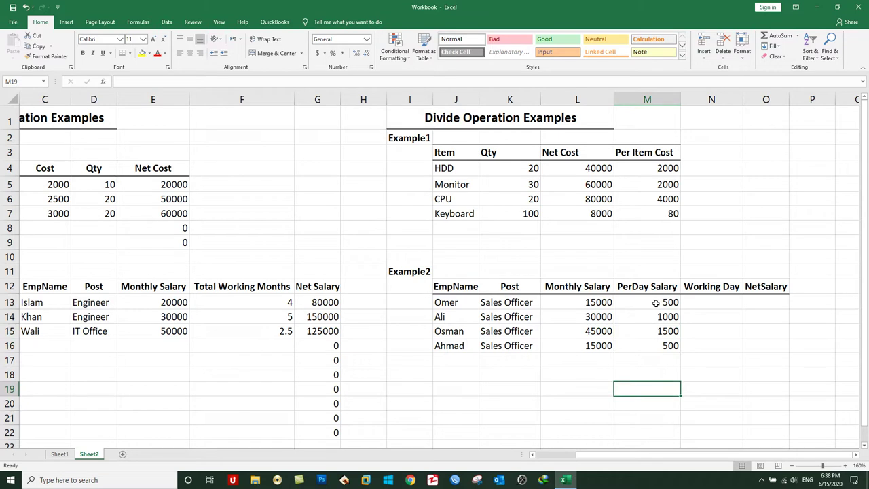
left_click(596, 304)
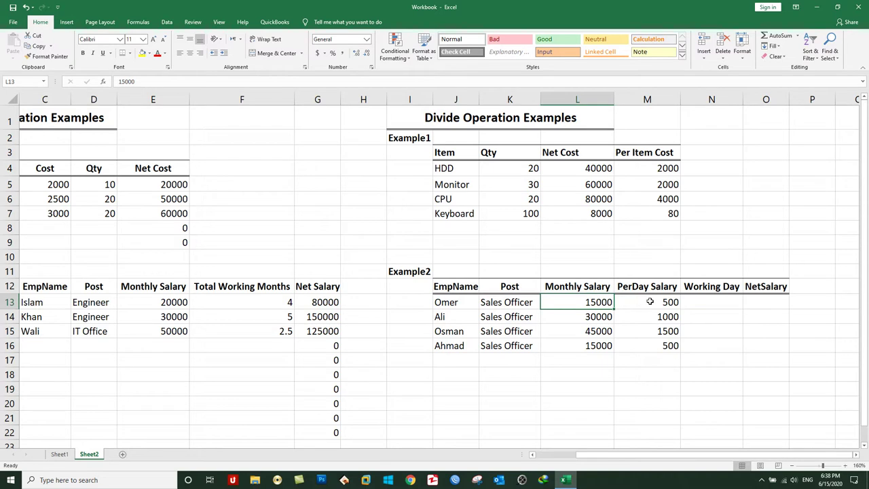
left_click(591, 321)
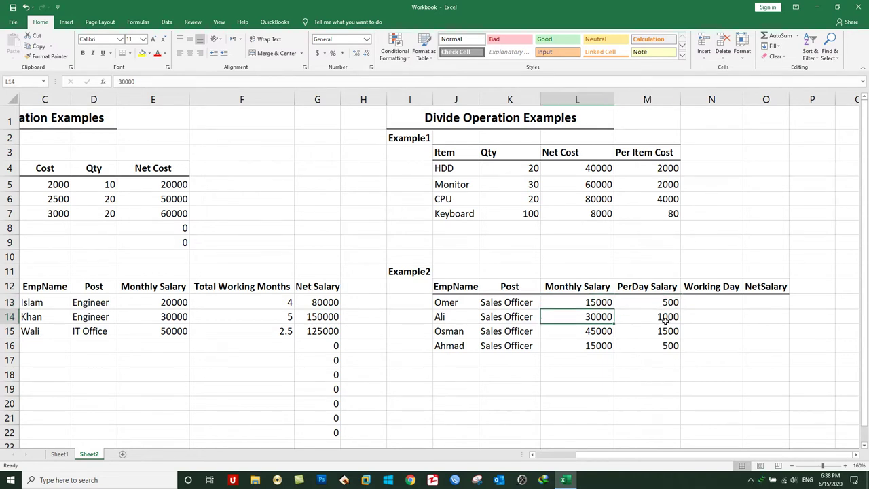
left_click(667, 319)
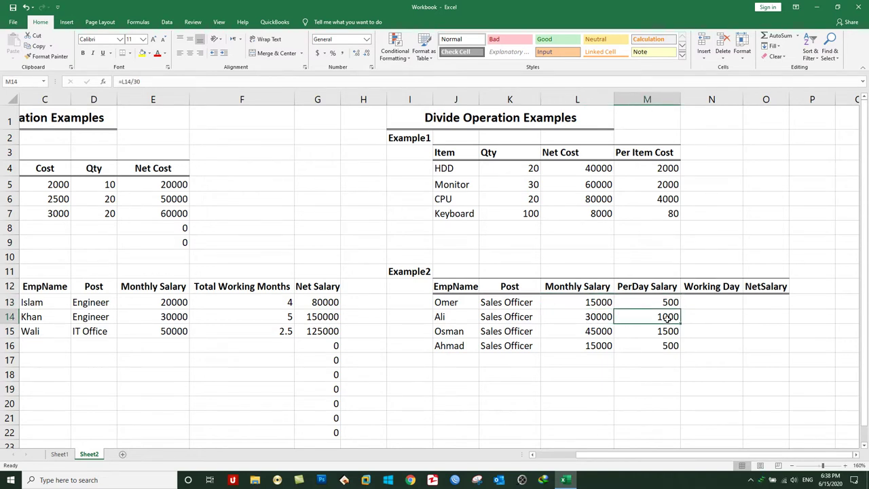
left_click(597, 332)
left_click(651, 331)
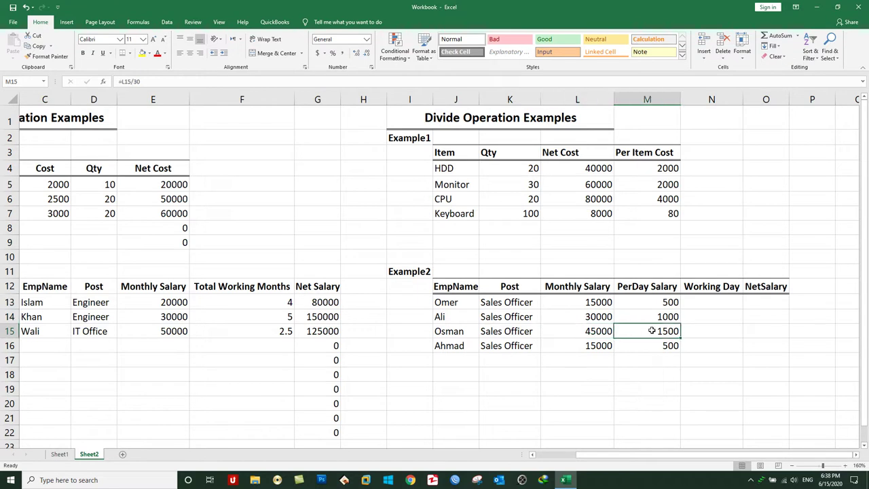
left_click(594, 346)
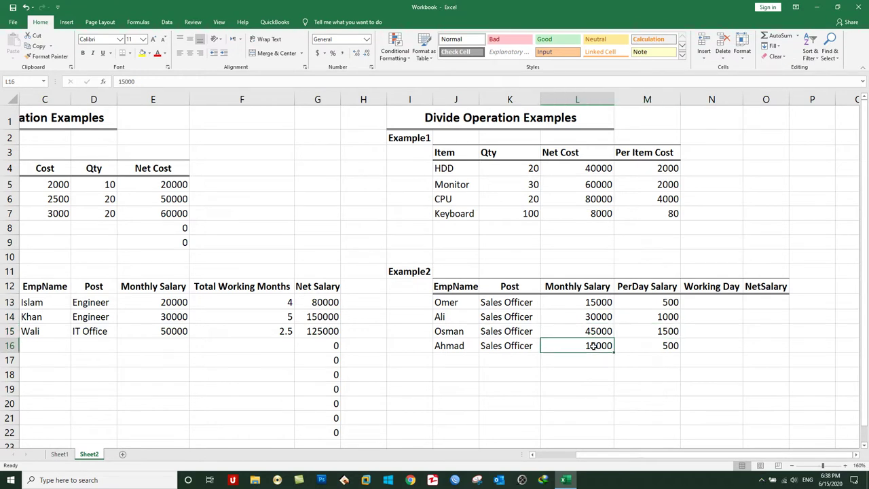
left_click(642, 345)
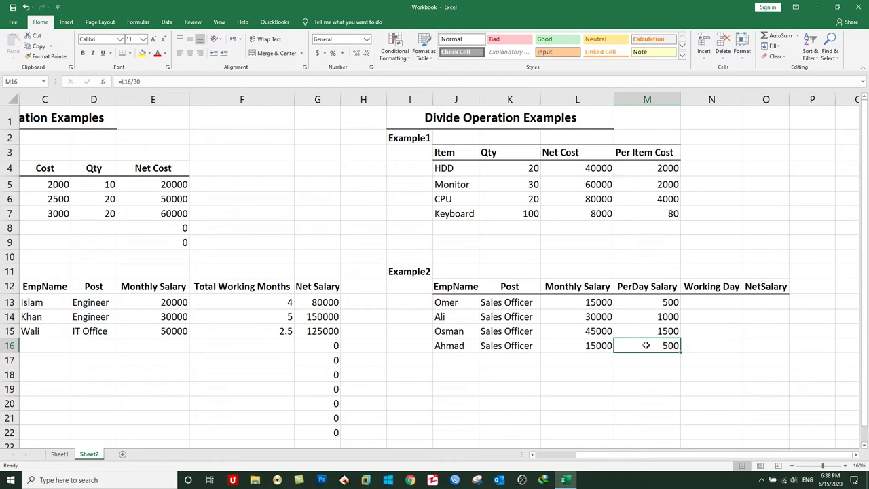
left_click(696, 299)
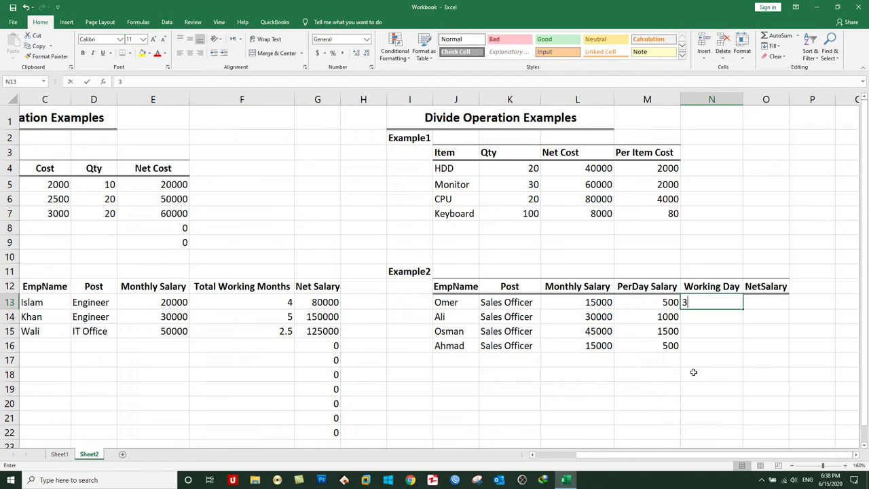
Enter working days 30, 25, 20 and 30 in N13:N16
type("30")
key("Return")
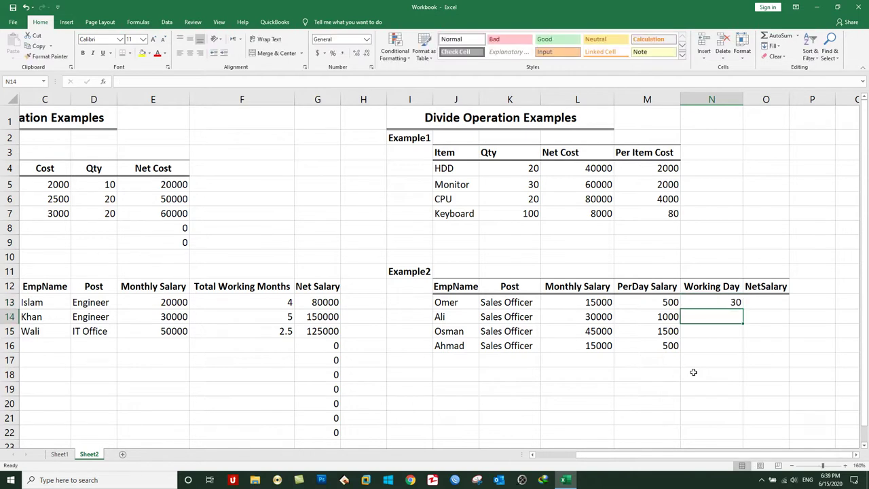
type("25")
key("Return")
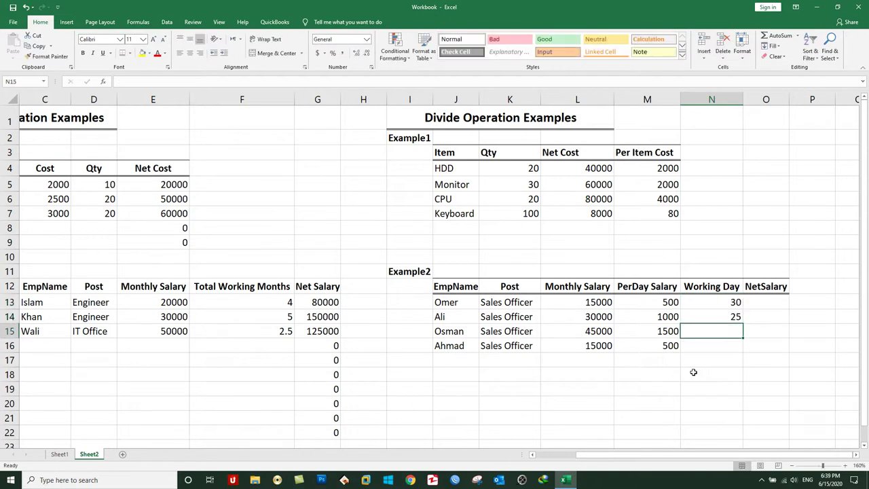
type("20")
key("Return")
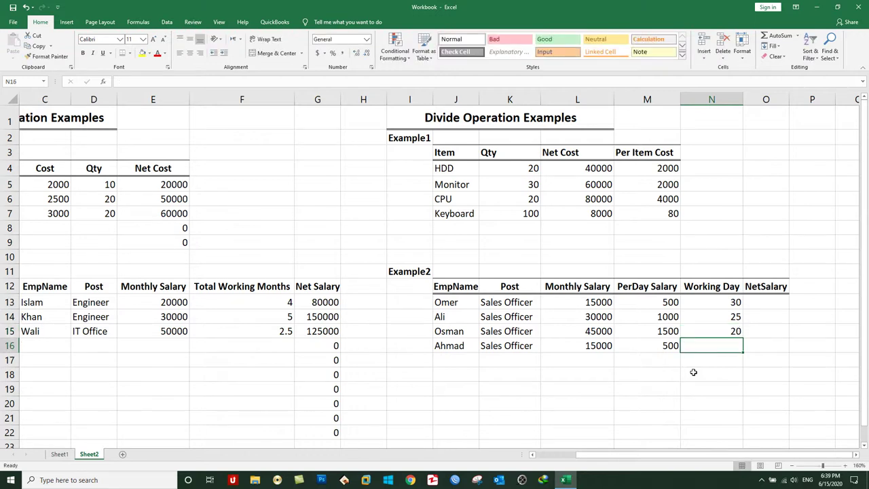
type("30")
key("Tab")
key("Up")
key("Up")
key("Up")
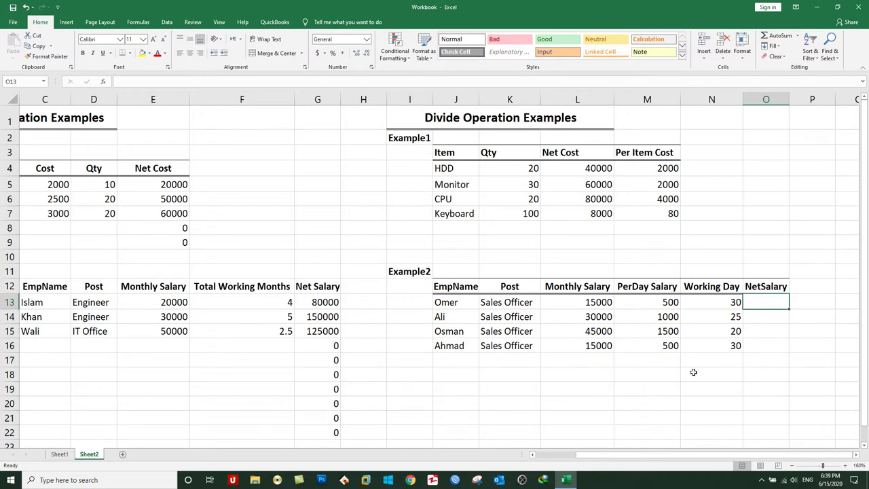
Enter the formula =N13*M13 in O13 for the first net salary
left_click(540, 456)
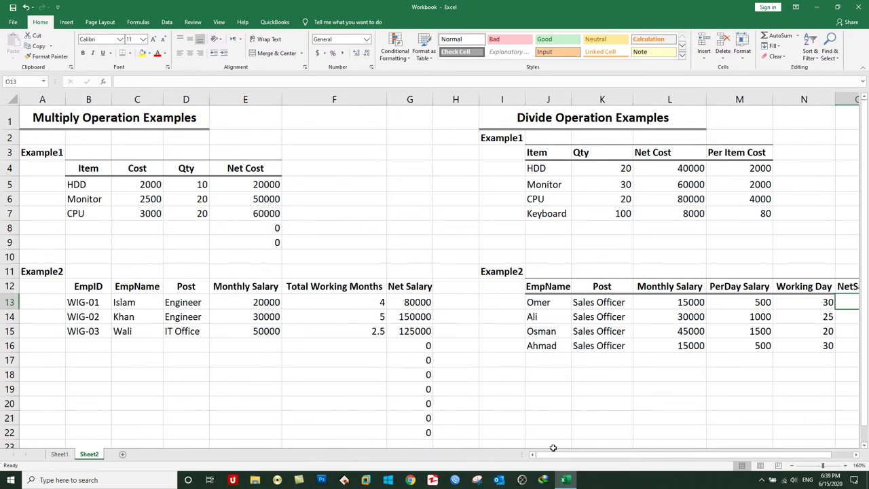
left_click_drag(557, 454, 578, 455)
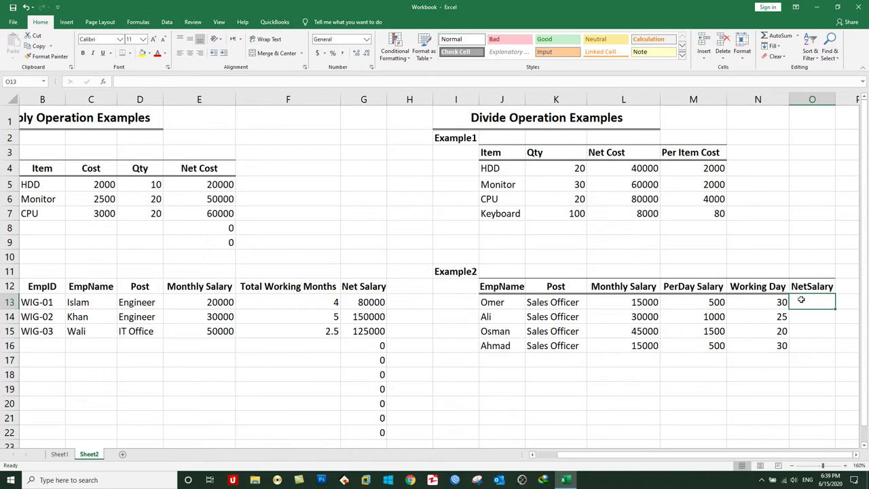
type("=")
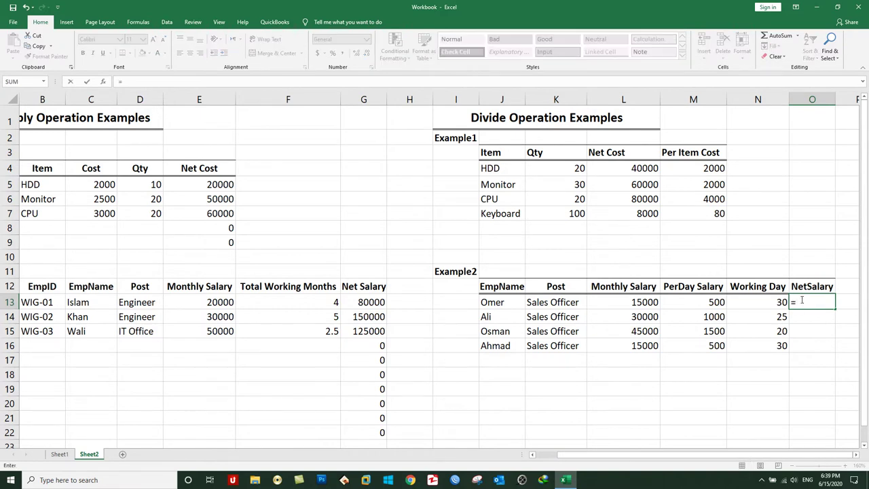
left_click(765, 303)
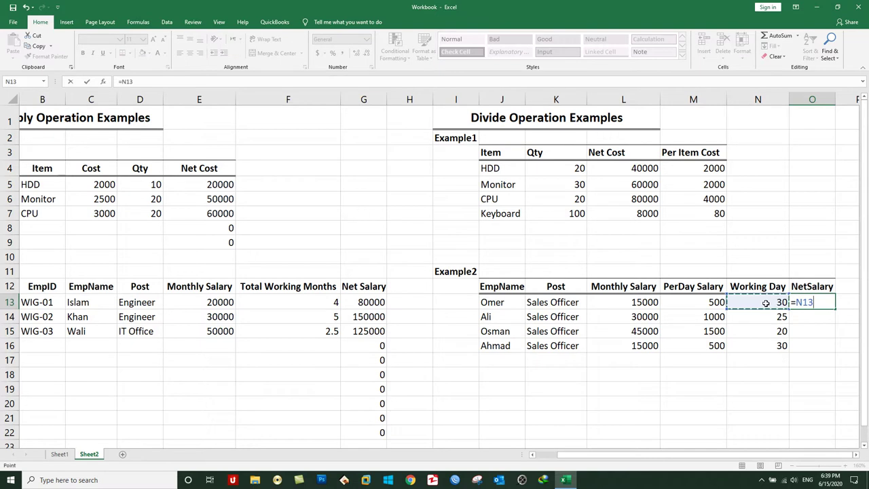
type("*")
left_click(710, 302)
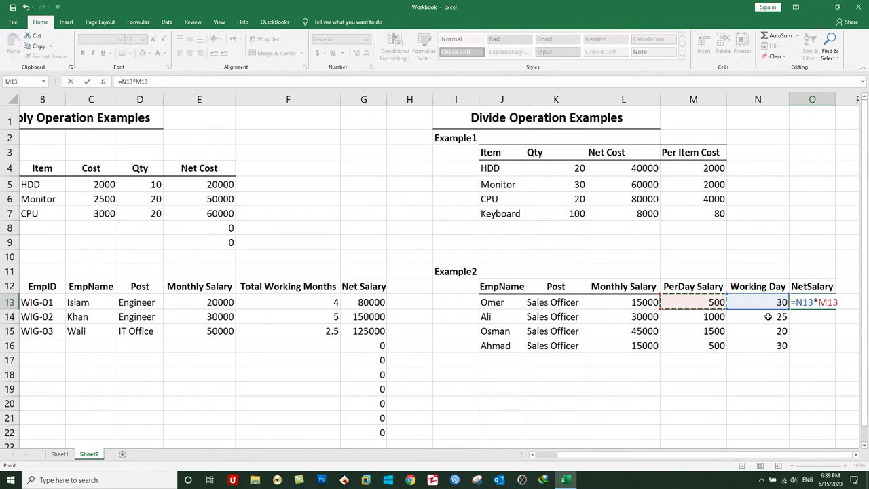
key("Return")
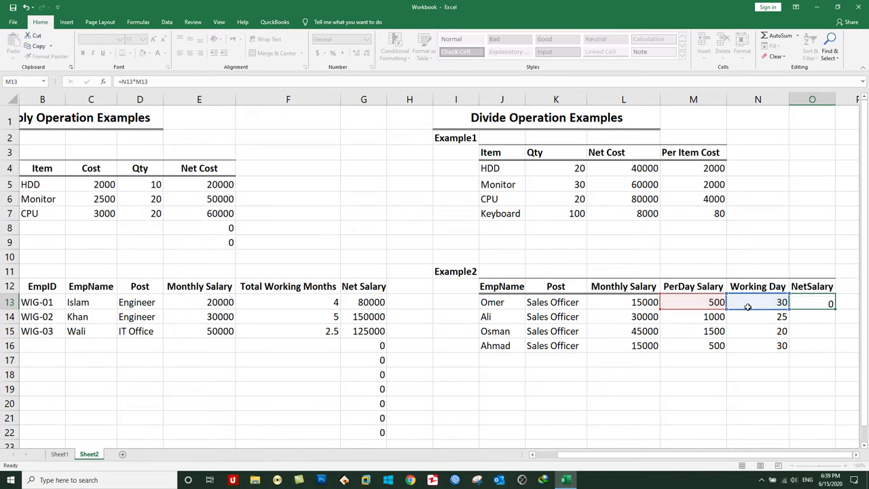
key("Return")
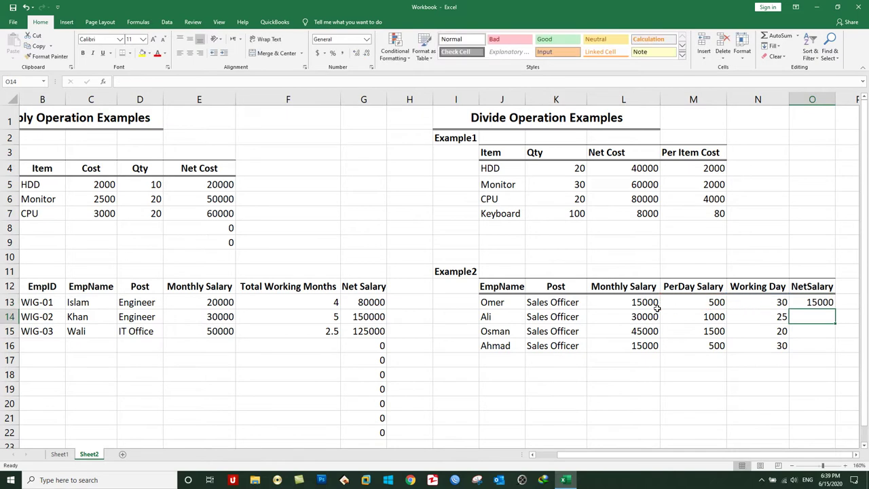
Fill the NetSalary formula down O13:O16 and verify the copied formulas in row 14
left_click(644, 302)
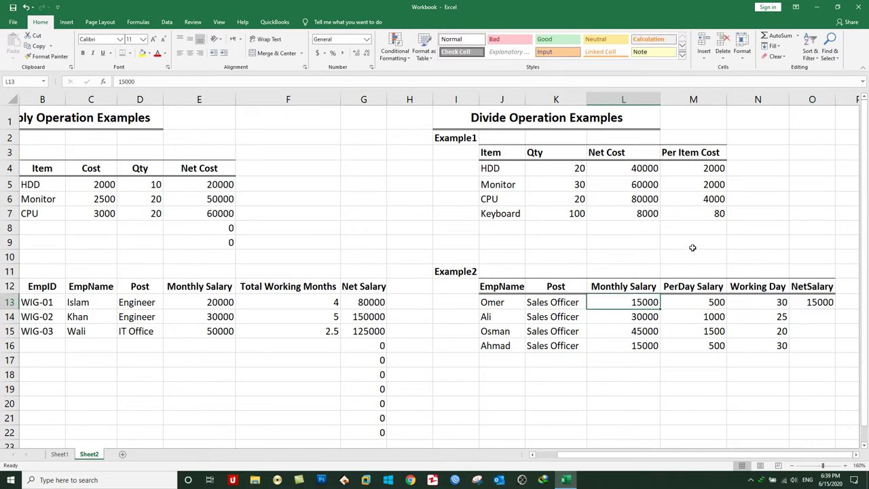
left_click(707, 302)
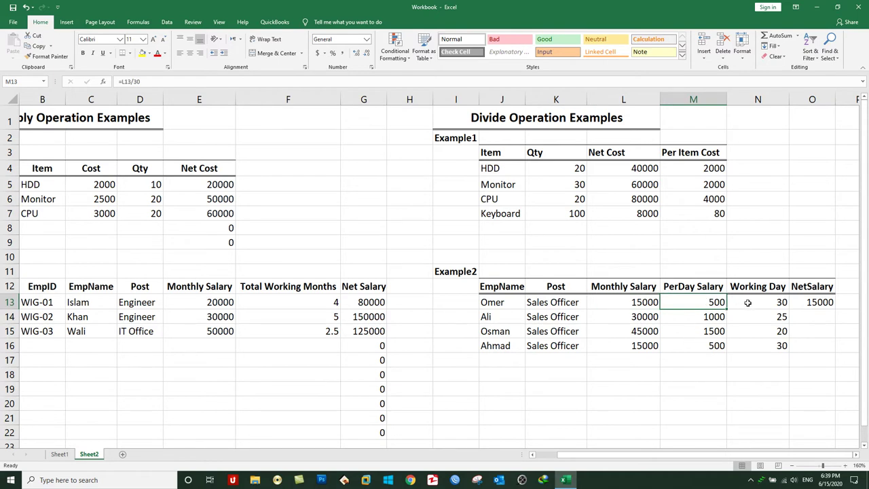
left_click(811, 304)
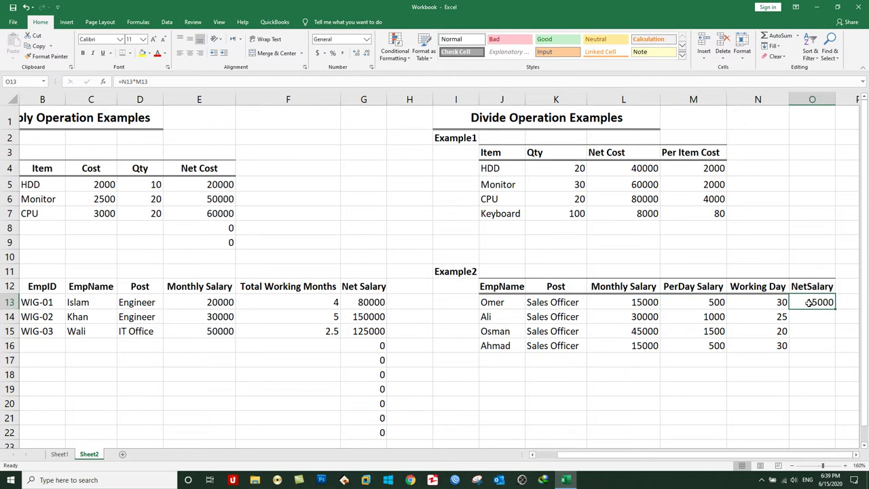
left_click_drag(807, 303, 805, 346)
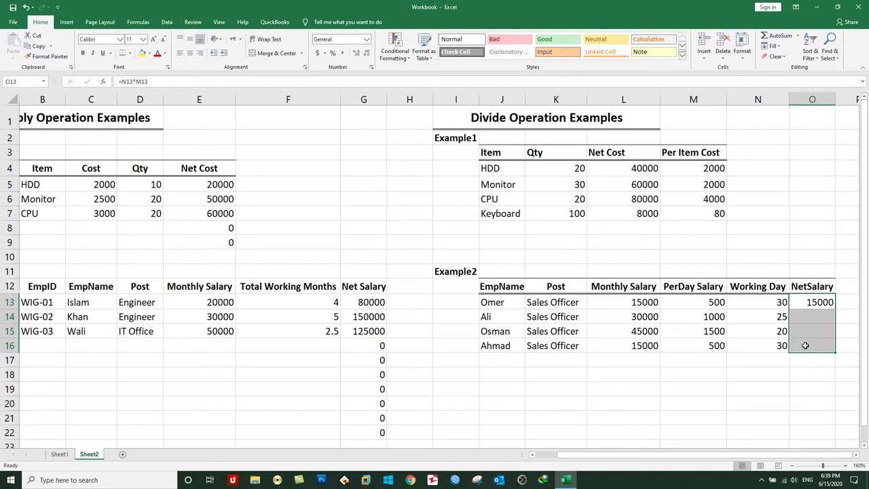
key("ctrl+d")
left_click(804, 361)
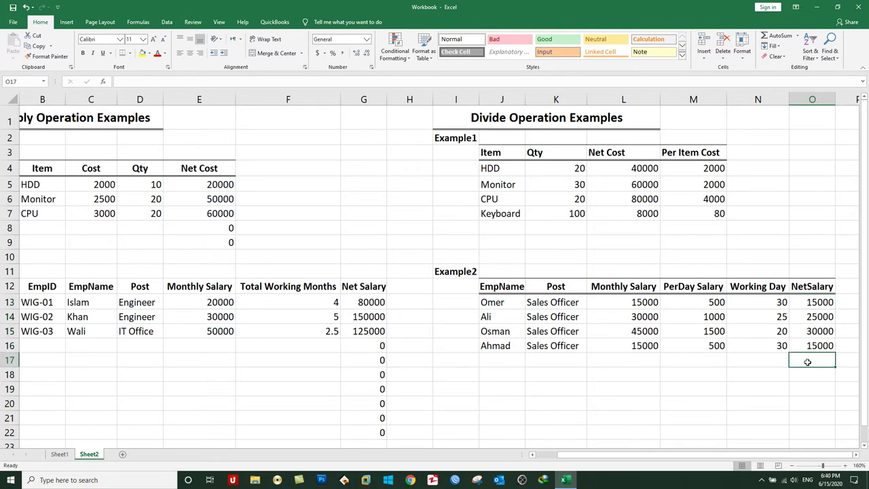
left_click(715, 318)
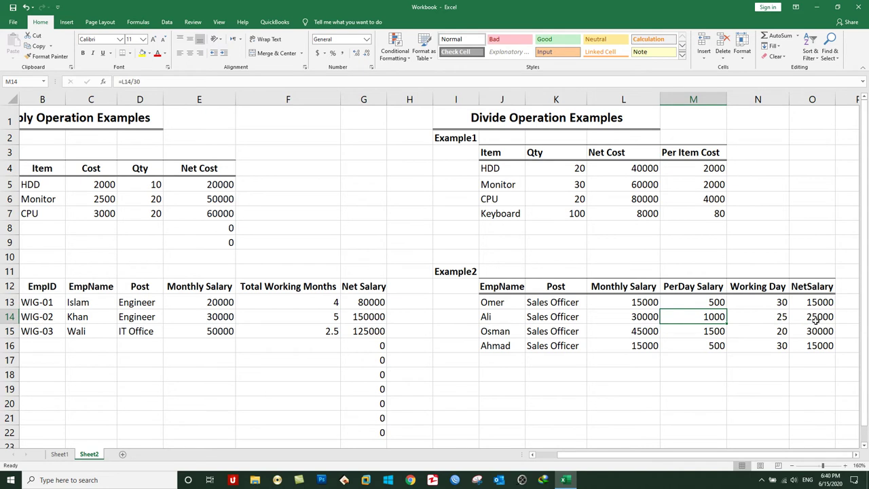
left_click(812, 317)
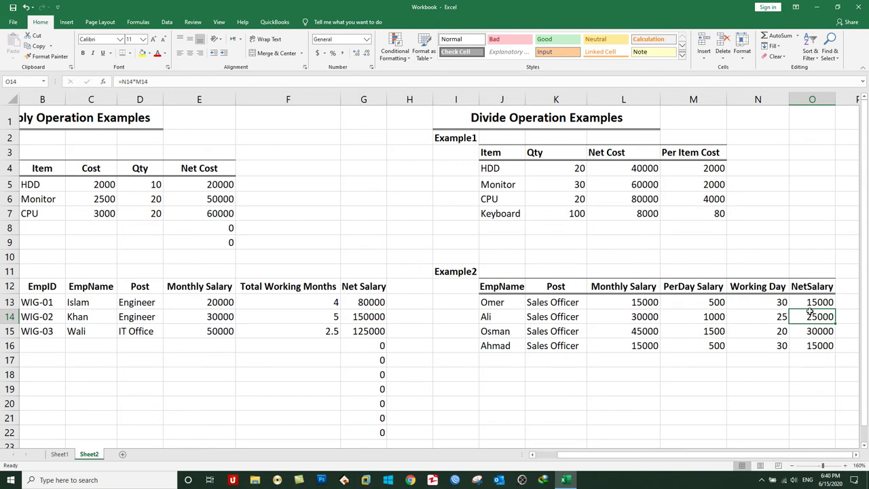
Rename the N12 header from 'Working Day' to 'Working Days'
double_click(786, 287)
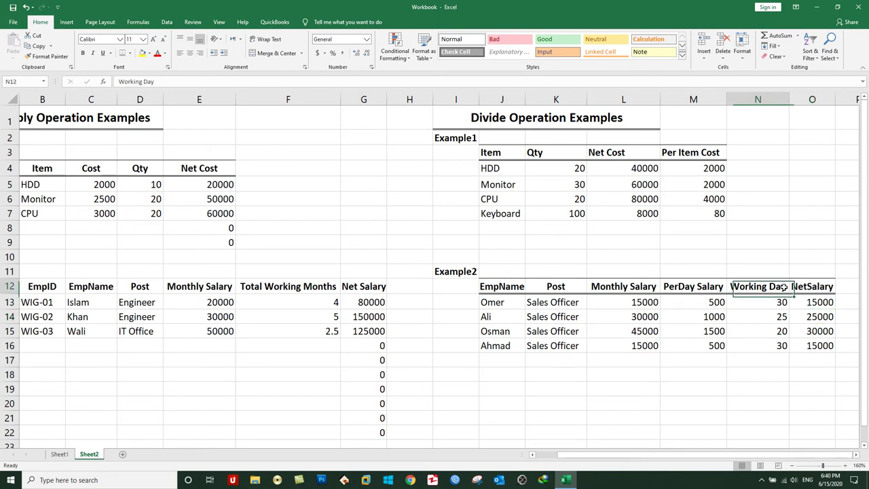
type("s")
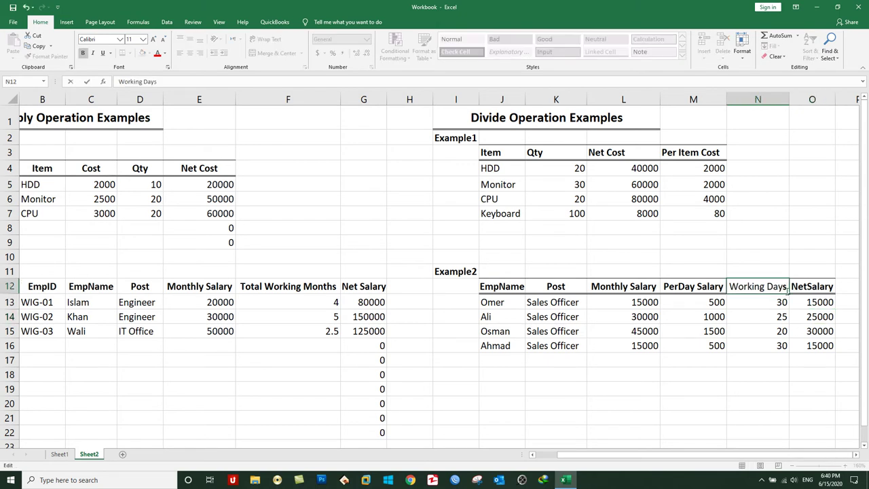
key("Return")
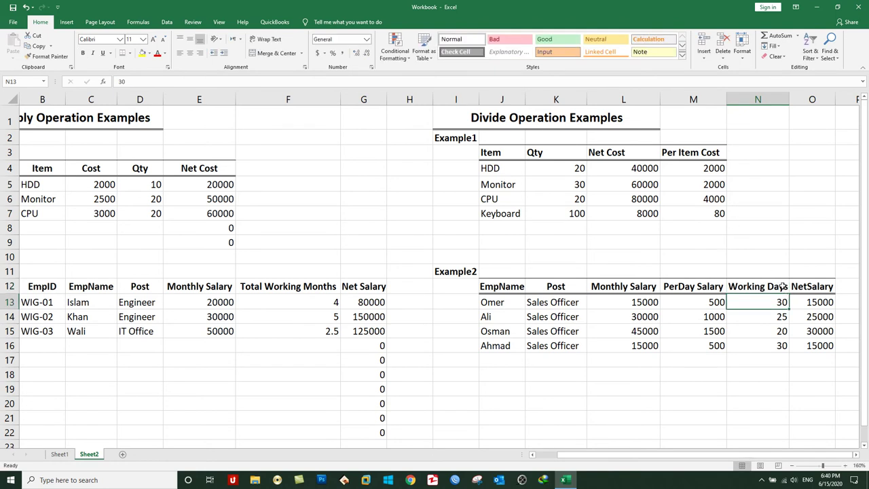